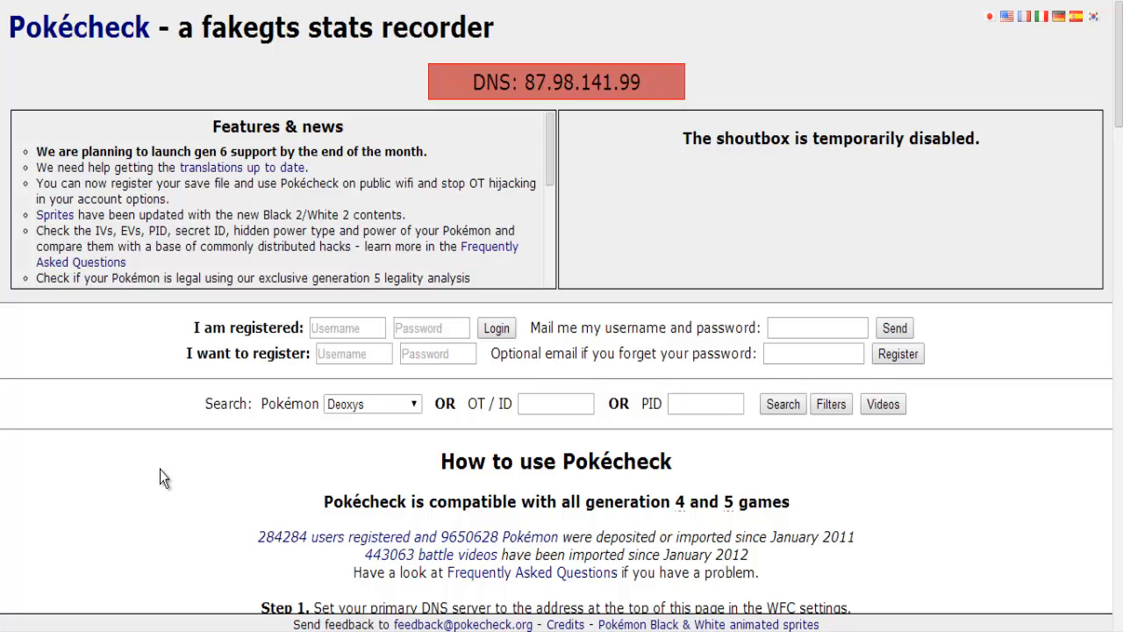
# - Look over the Pokécheck home page, including the Pokémon search options and the how-to-use instructions
pyautogui.click(412, 403)
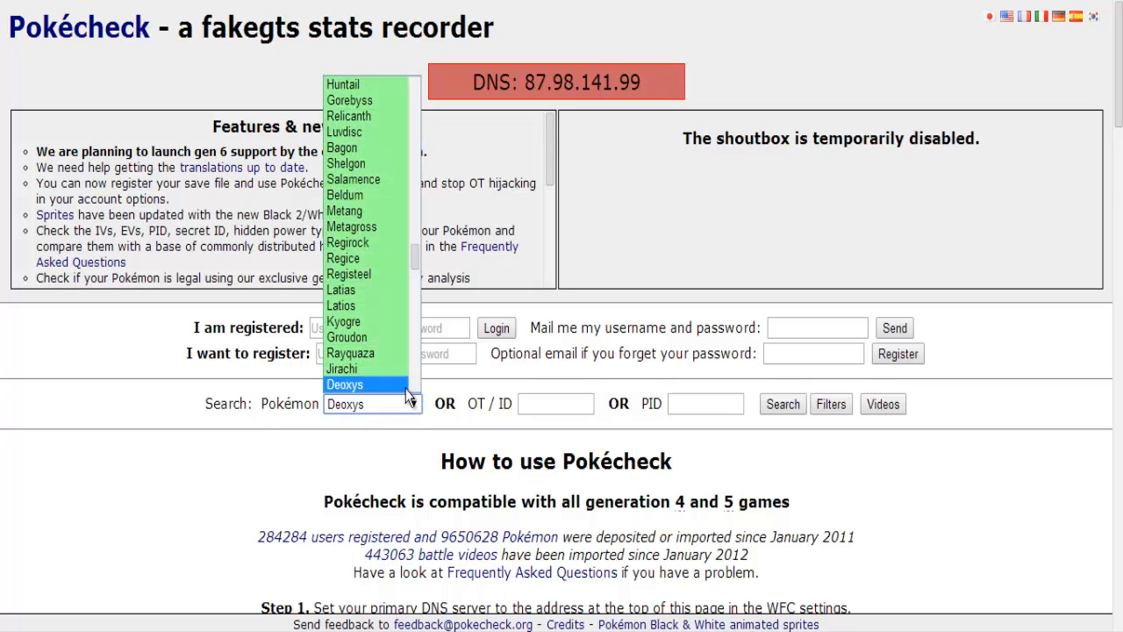
pyautogui.click(157, 433)
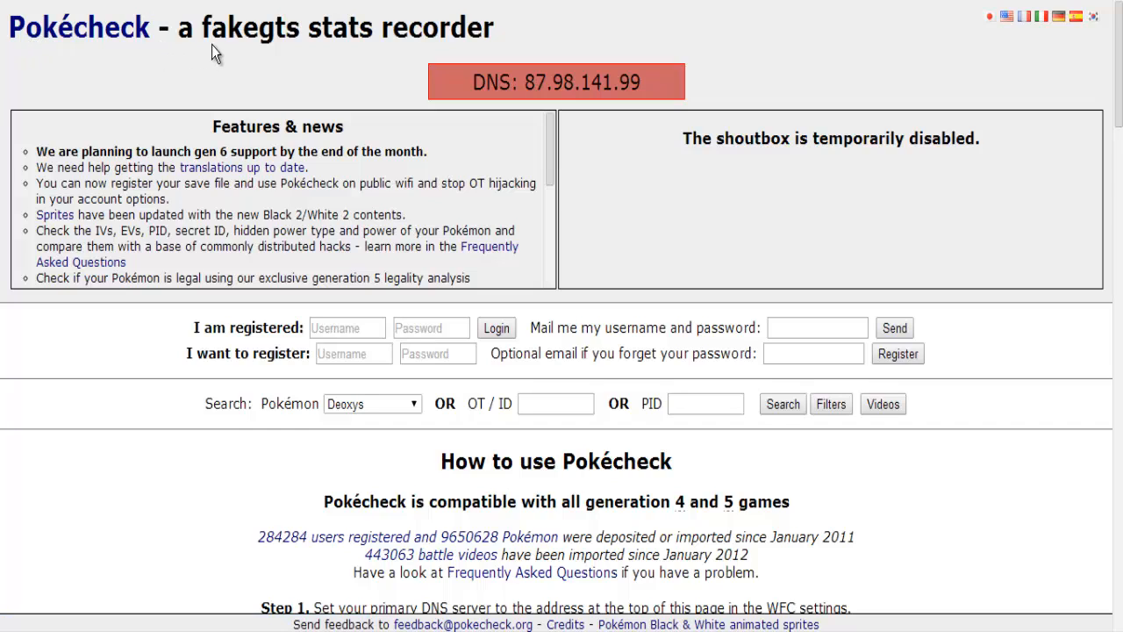
pyautogui.moveTo(295, 35); pyautogui.dragTo(409, 36)
pyautogui.click(285, 74)
pyautogui.scroll(-8, 190, 374)
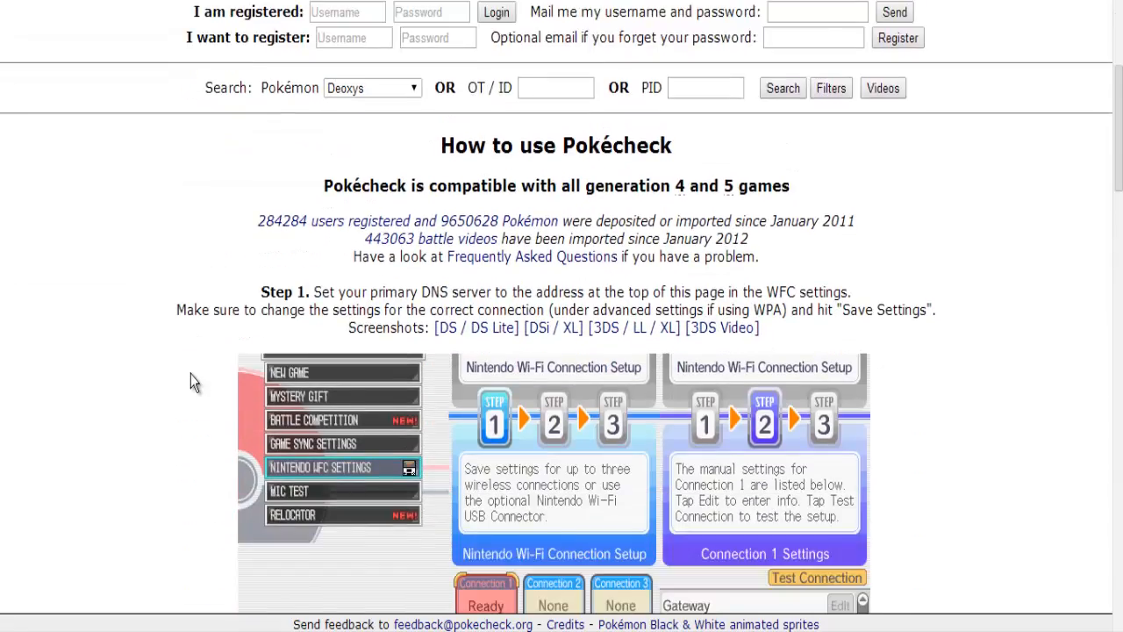
pyautogui.scroll(-5, 190, 374)
pyautogui.scroll(8, 190, 374)
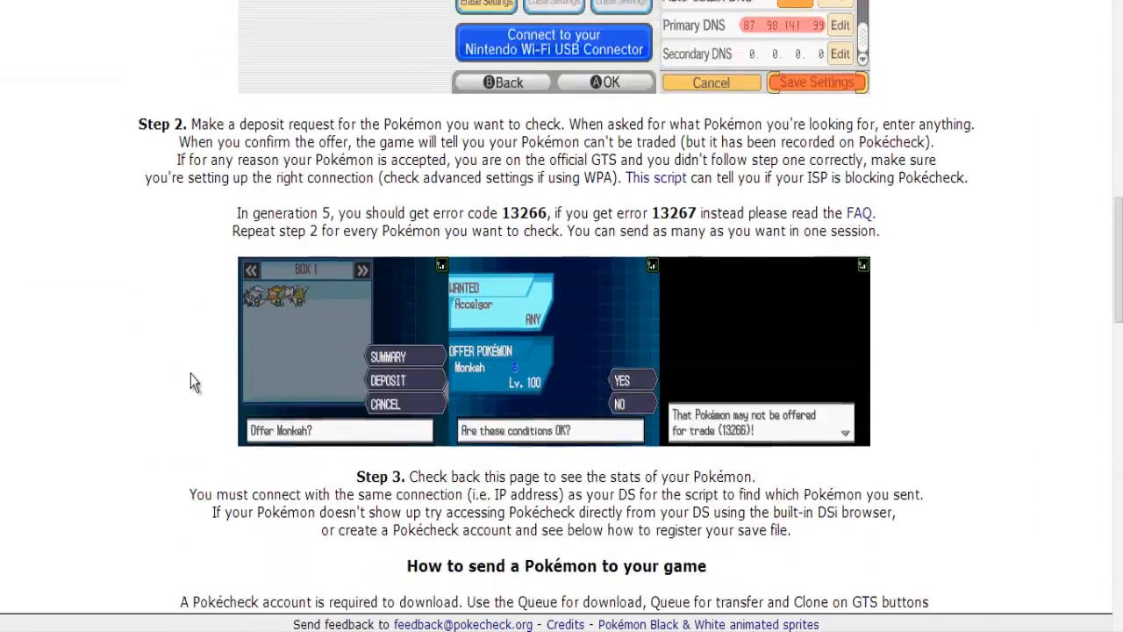
pyautogui.scroll(4, 191, 374)
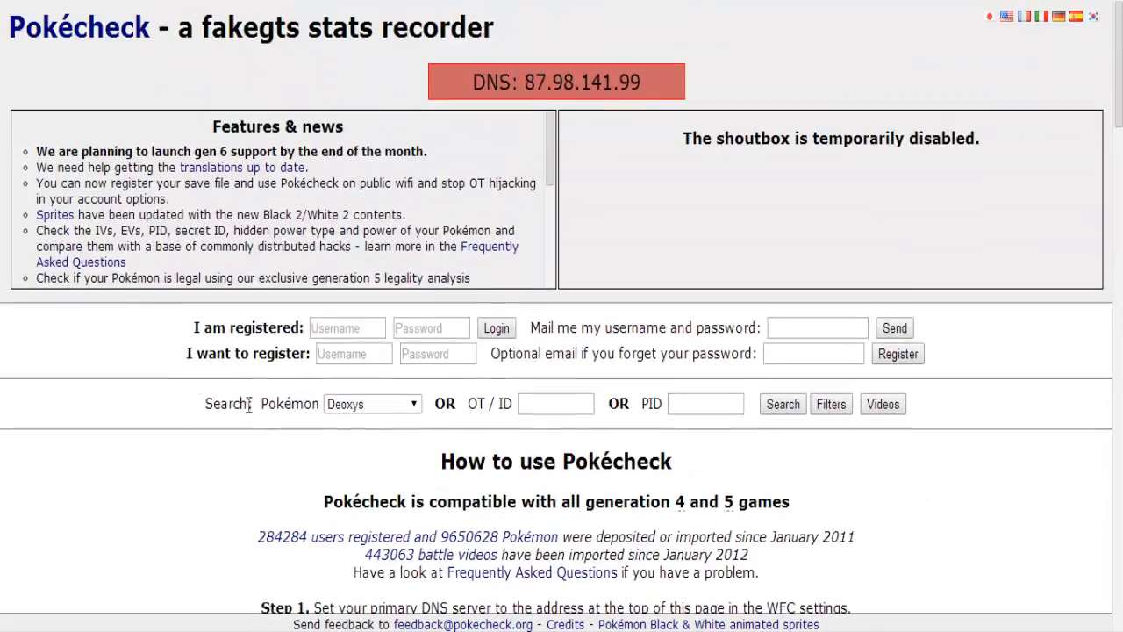
# - Search the Pokécheck database for Celebi
pyautogui.click(389, 405)
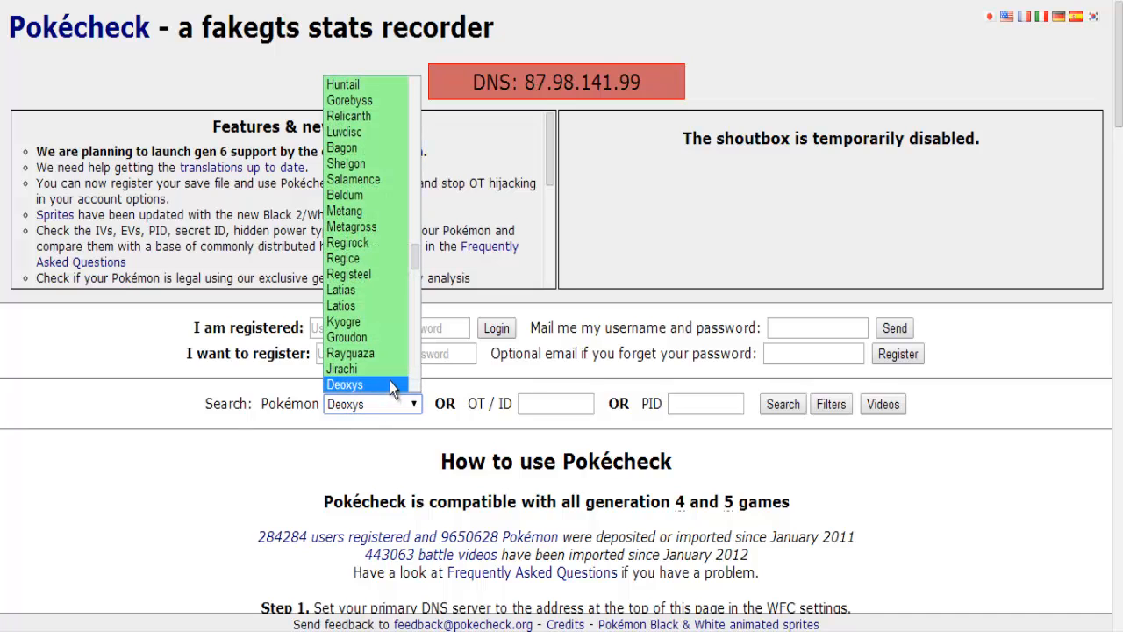
pyautogui.moveTo(416, 259); pyautogui.dragTo(416, 219)
pyautogui.click(355, 168)
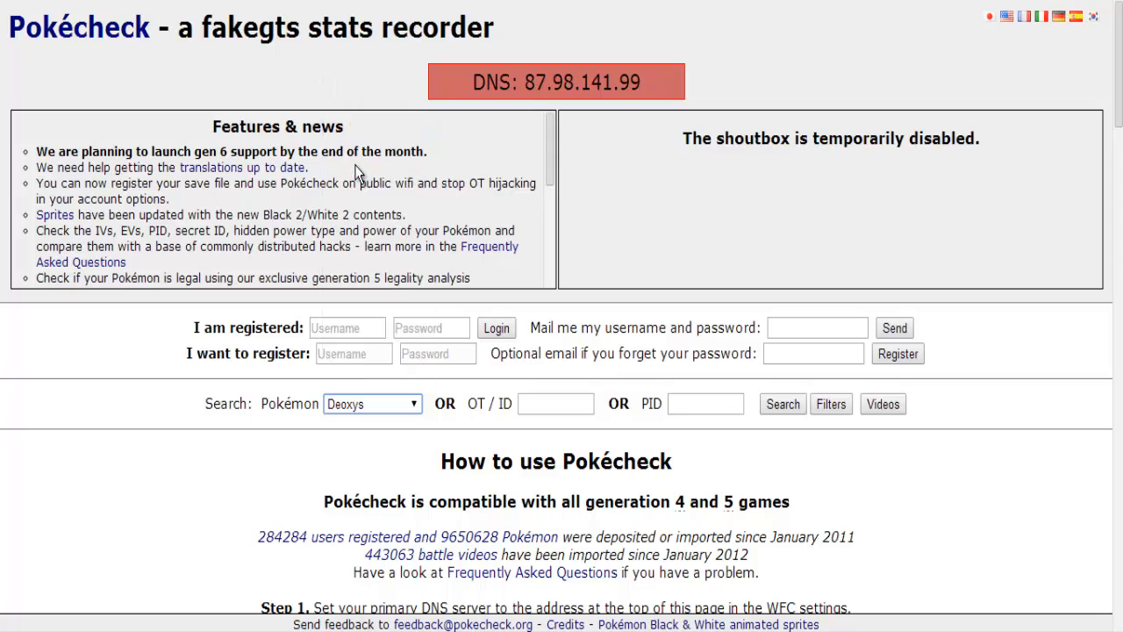
pyautogui.click(776, 404)
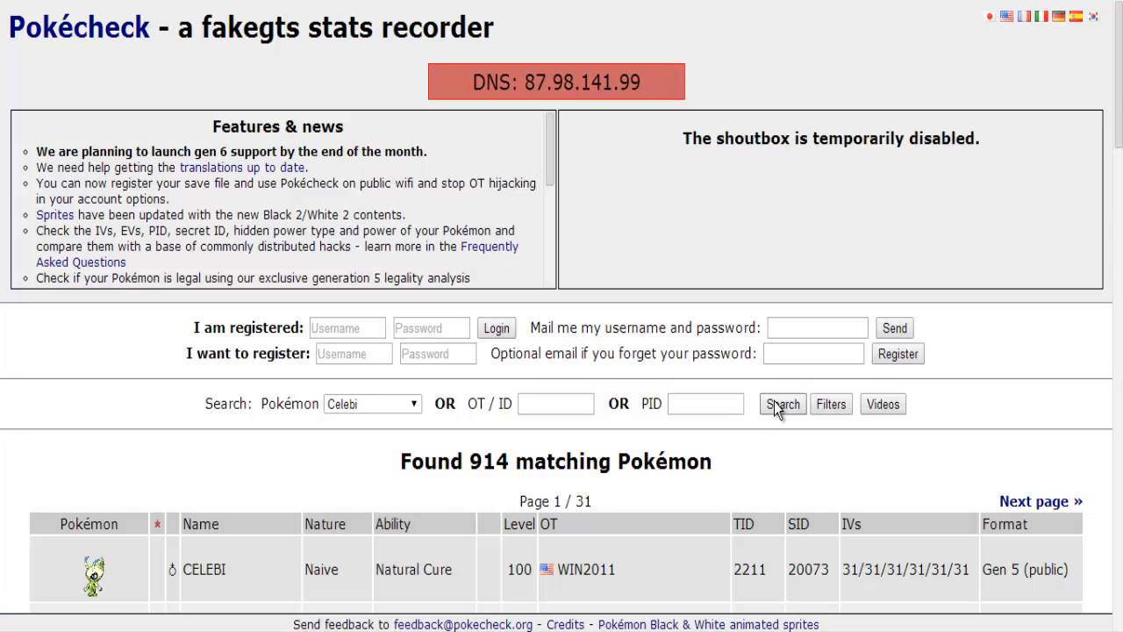
# - Browse the Celebi search results and open the detailed stats of the Timid one nicknamed "Really..."
pyautogui.scroll(-3, 702, 386)
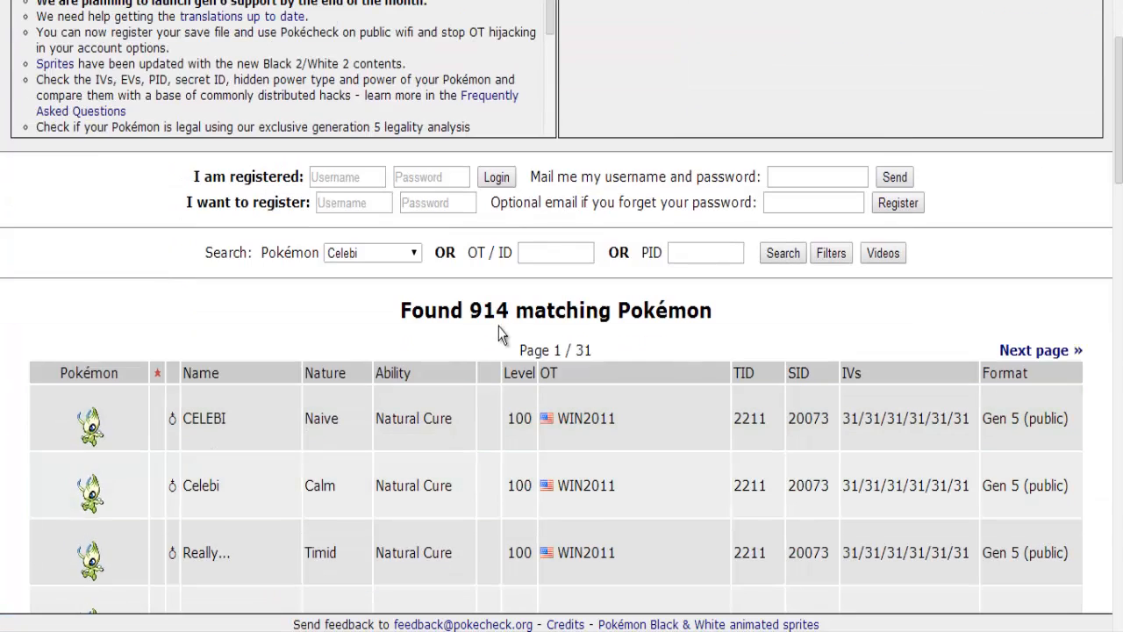
pyautogui.doubleClick(475, 309)
pyautogui.click(387, 301)
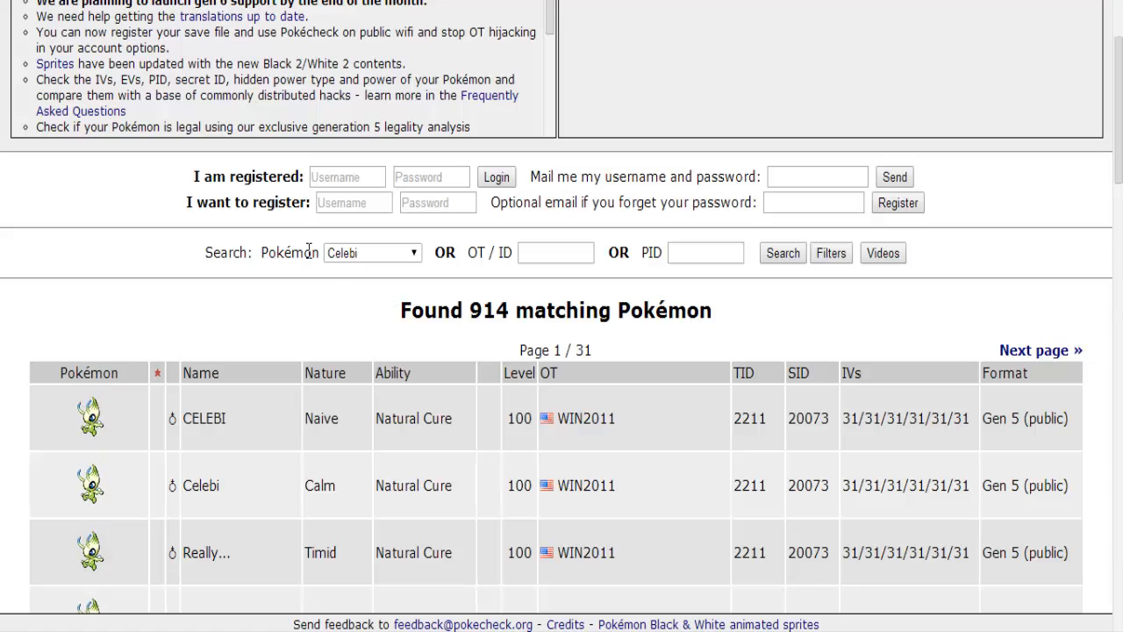
pyautogui.scroll(-4, 281, 308)
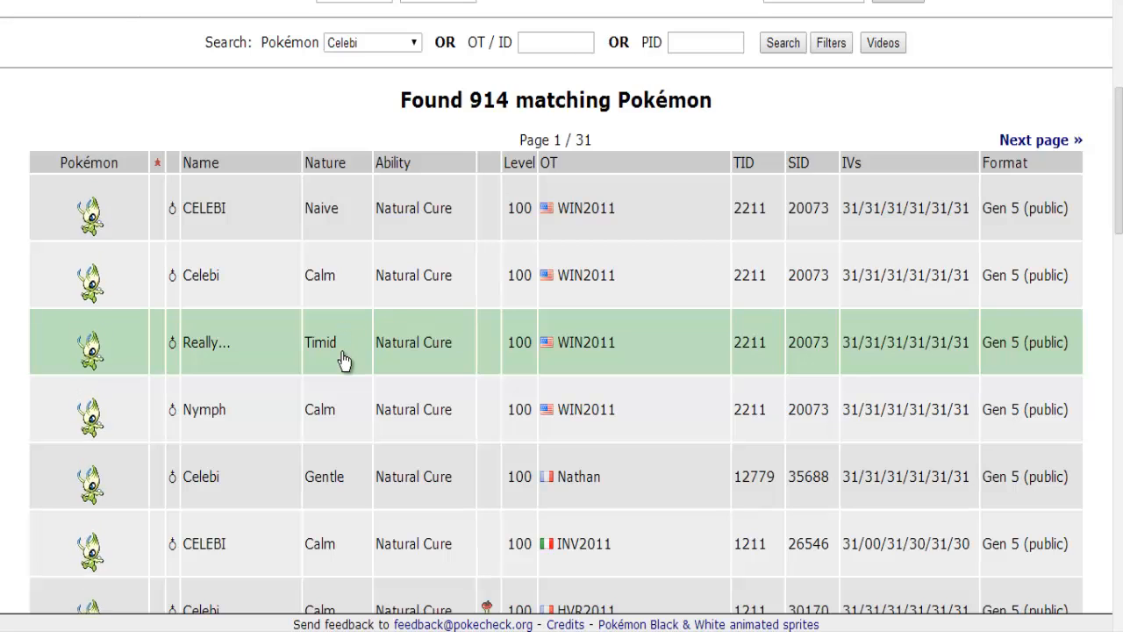
pyautogui.scroll(-2, 343, 360)
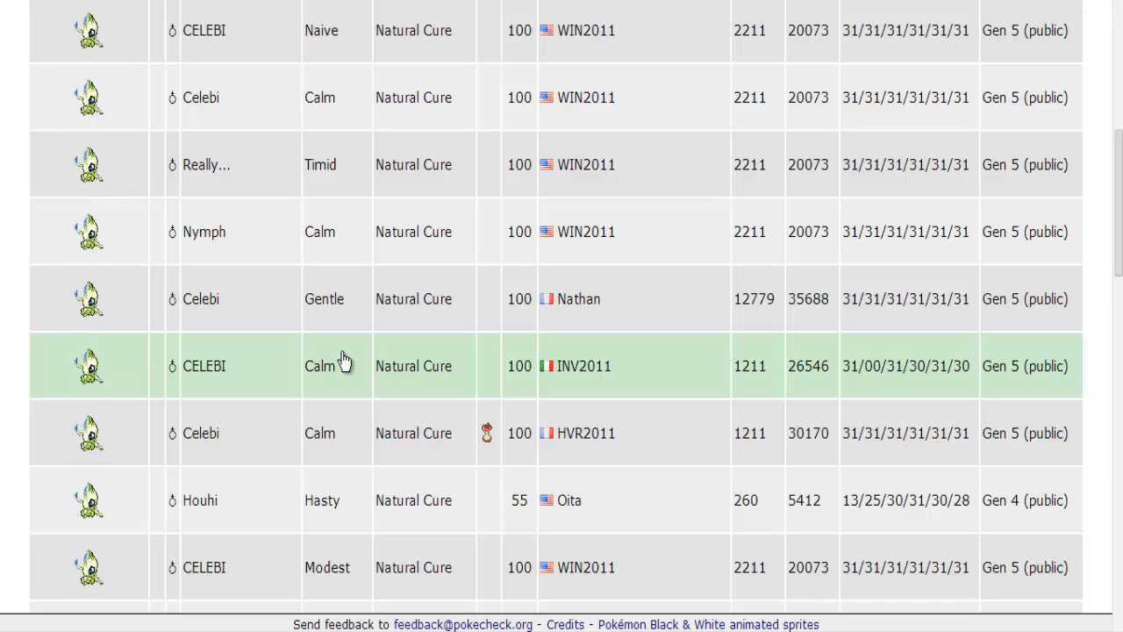
pyautogui.scroll(2, 342, 359)
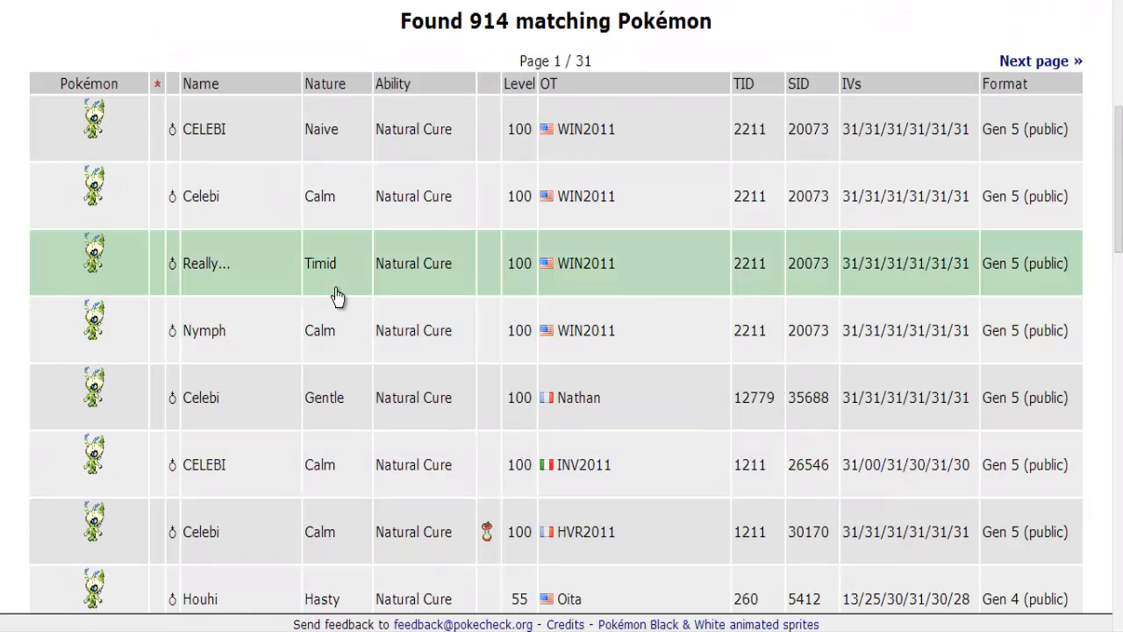
pyautogui.click(334, 293)
# - Review the Celebi's detailed stats and show its legality analysis
pyautogui.scroll(-8, 147, 415)
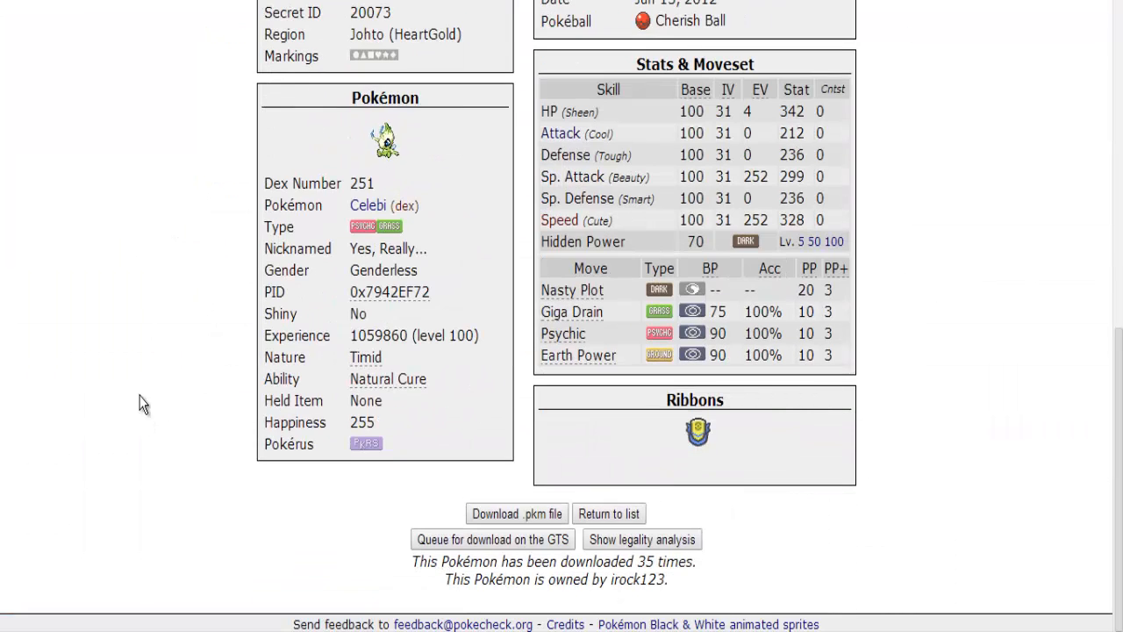
pyautogui.scroll(5, 711, 303)
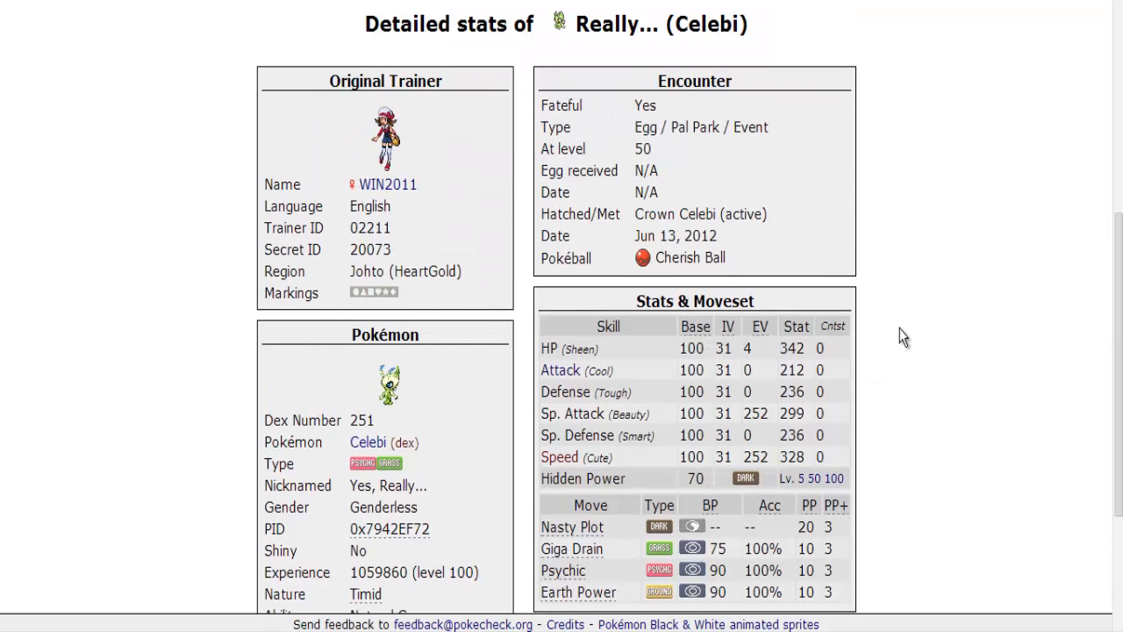
pyautogui.scroll(-5, 904, 336)
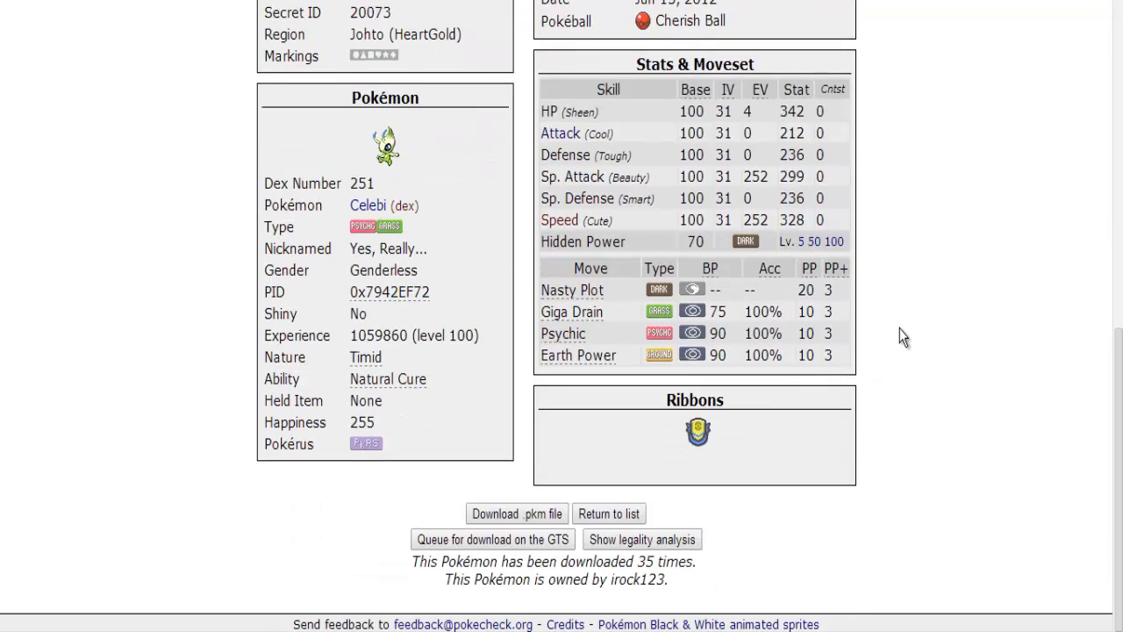
pyautogui.click(659, 537)
# - Examine the Celebi's legality analysis, from the original trainer and nickname checks through the moves and clone status
pyautogui.scroll(-5, 75, 425)
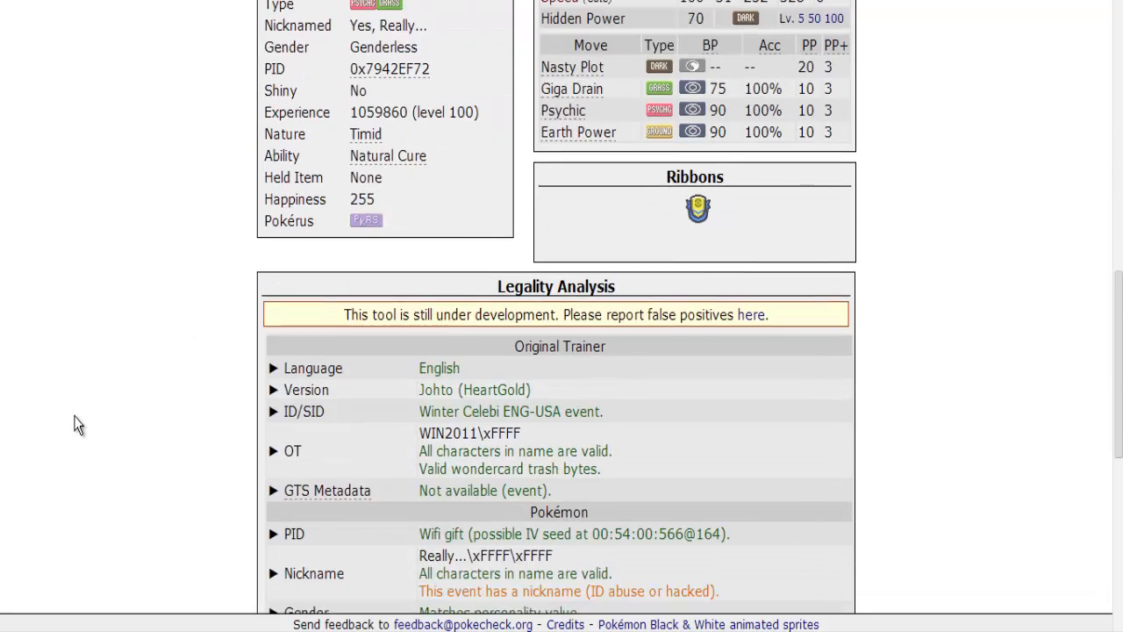
pyautogui.scroll(-1, 75, 425)
pyautogui.scroll(-3, 75, 424)
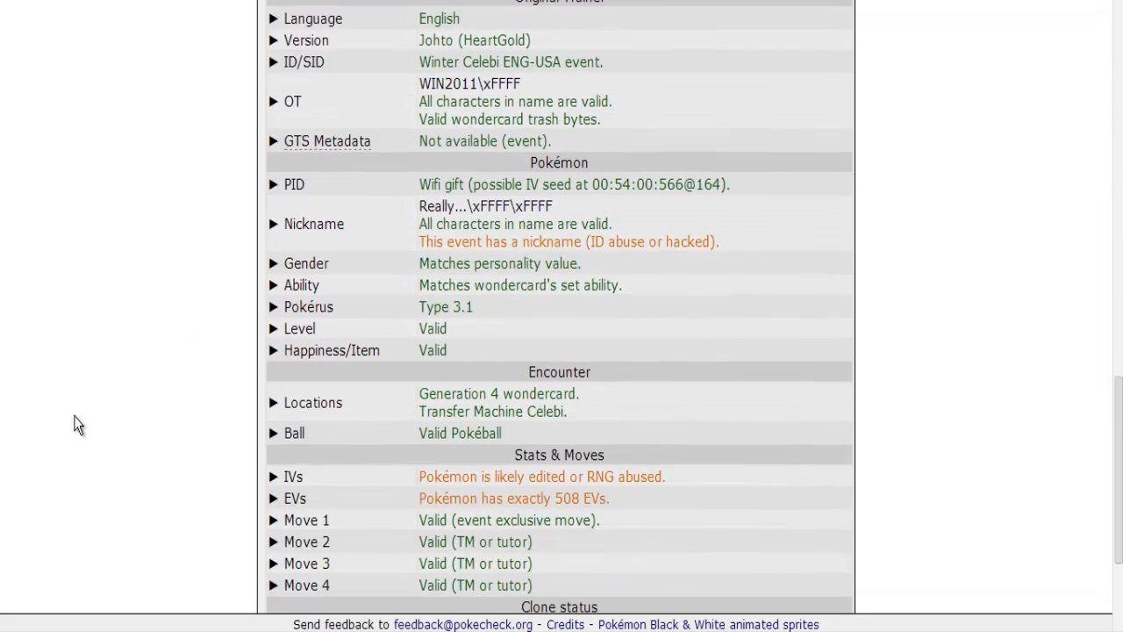
pyautogui.scroll(2, 75, 423)
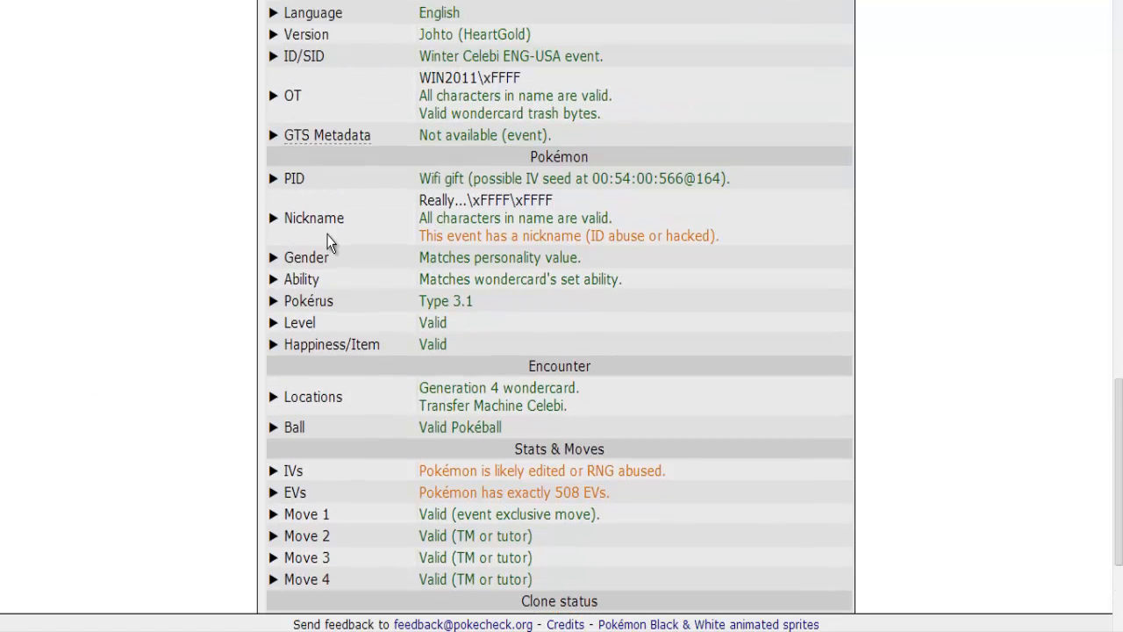
pyautogui.scroll(2, 329, 243)
pyautogui.scroll(-1, 171, 301)
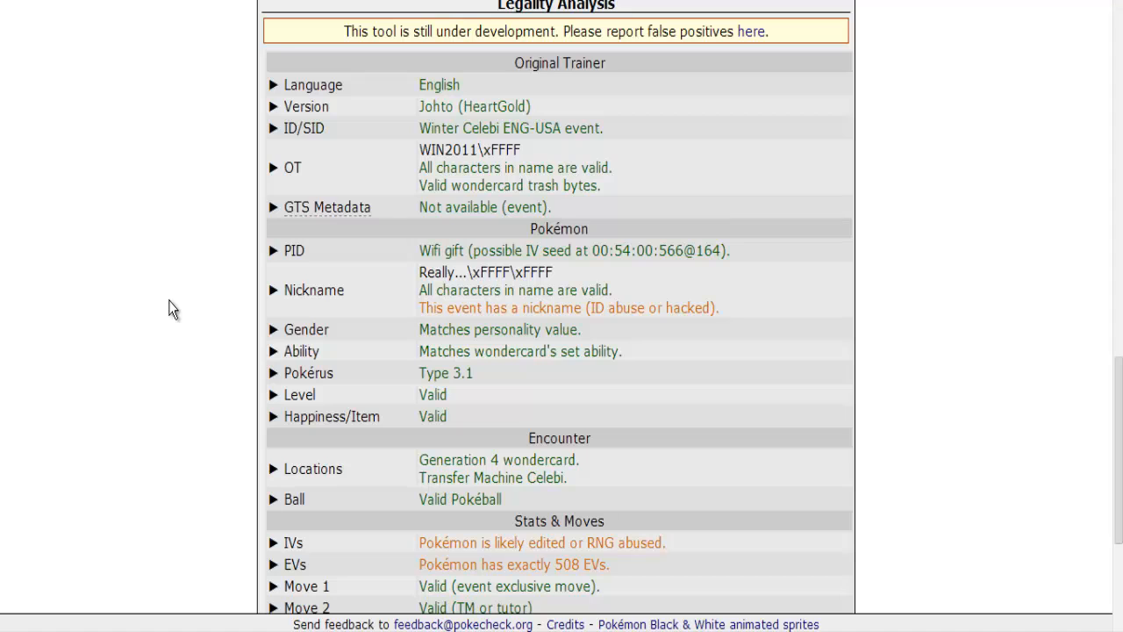
pyautogui.scroll(-3, 169, 300)
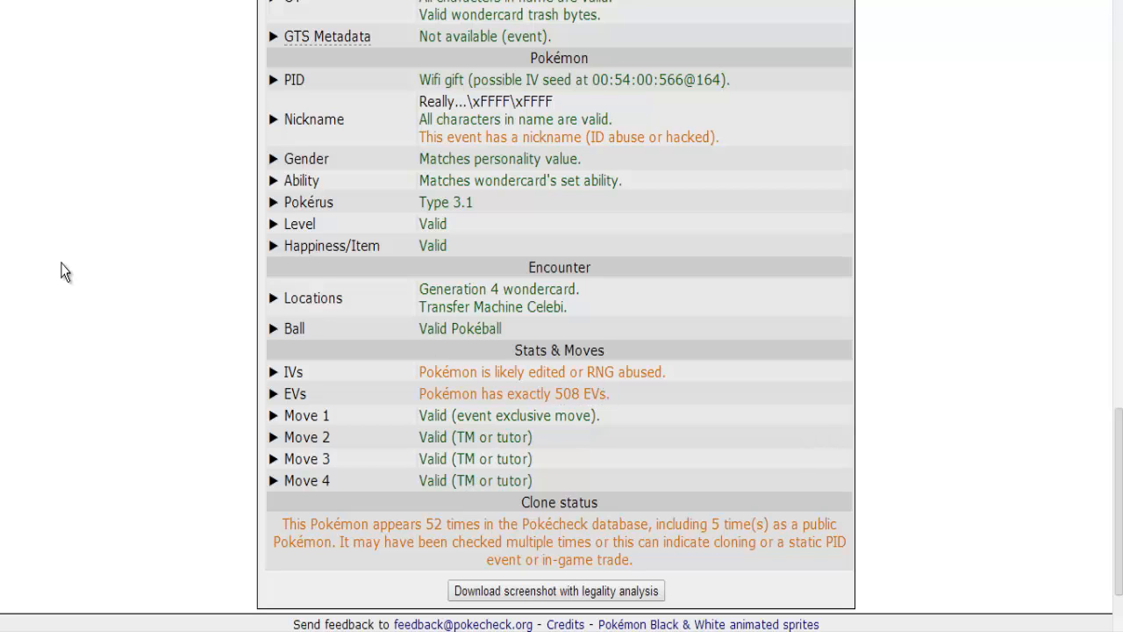
pyautogui.scroll(3, 61, 271)
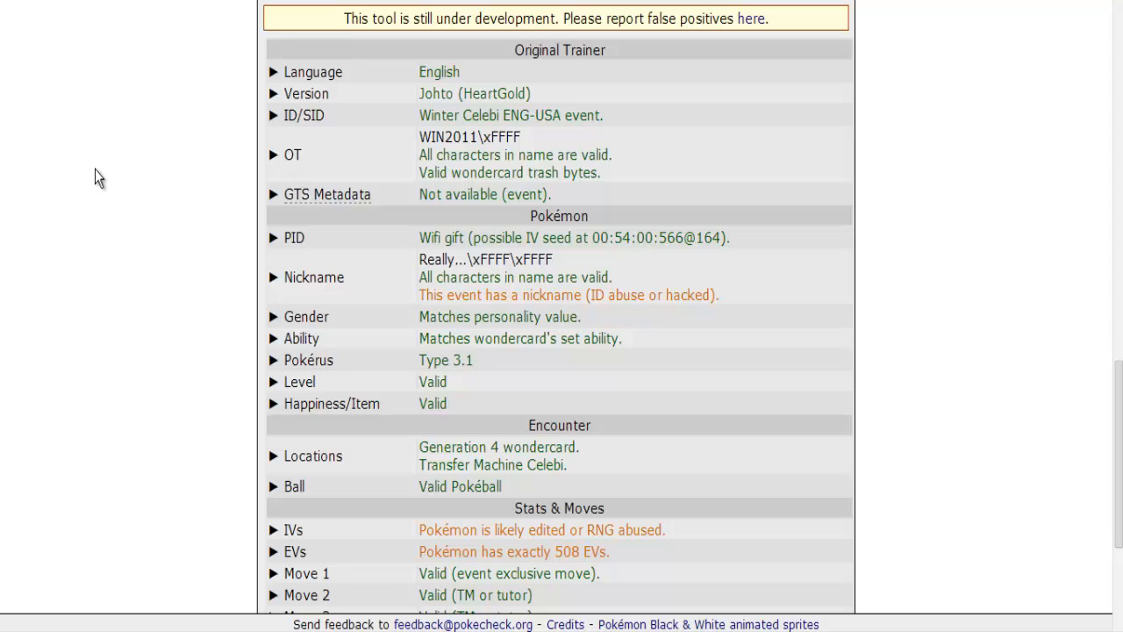
# - Compare the Celebi's trainer, encounter and moveset details with the entries in its legality analysis
pyautogui.scroll(15, 94, 172)
pyautogui.scroll(-3, 95, 172)
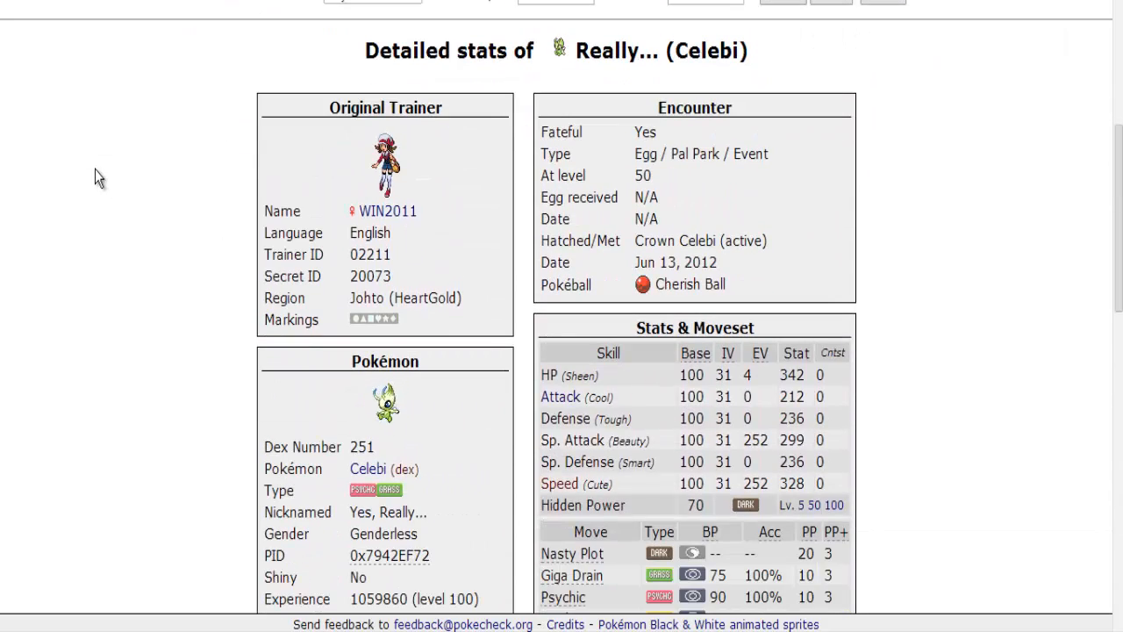
pyautogui.scroll(-4, 95, 175)
pyautogui.scroll(-2, 88, 270)
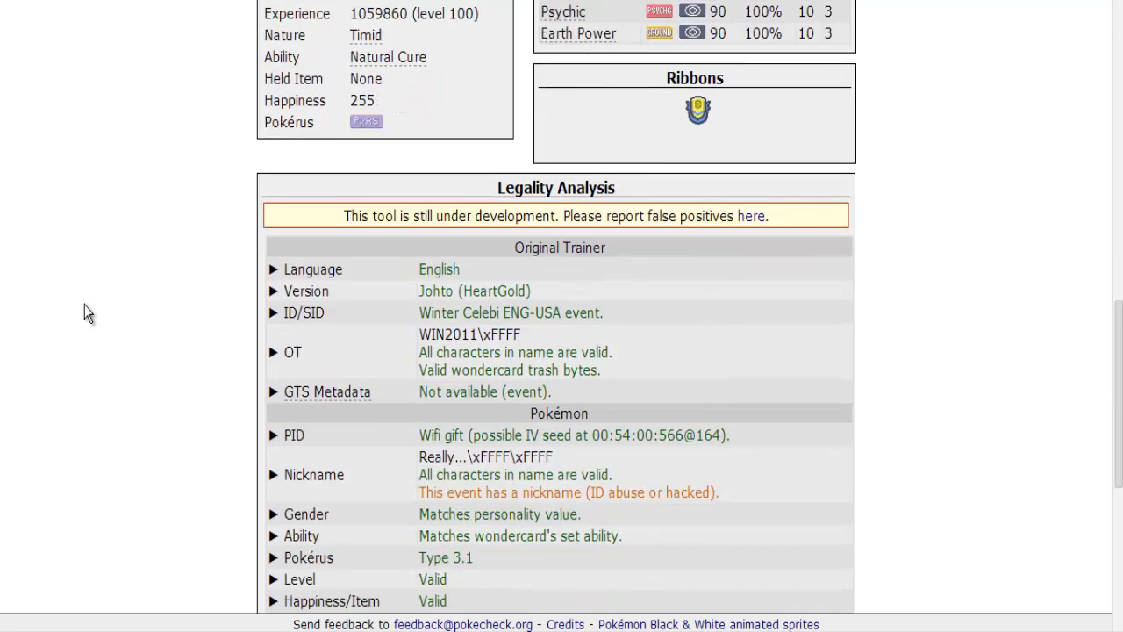
pyautogui.scroll(3, 181, 220)
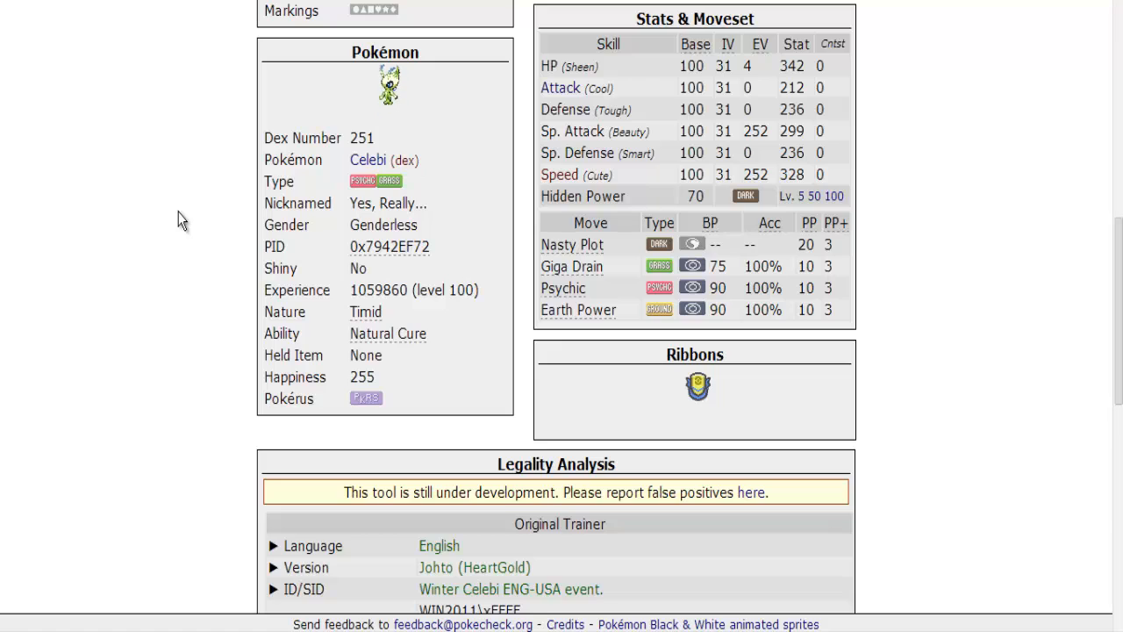
pyautogui.scroll(3, 181, 220)
pyautogui.scroll(-4, 181, 220)
pyautogui.scroll(-5, 177, 220)
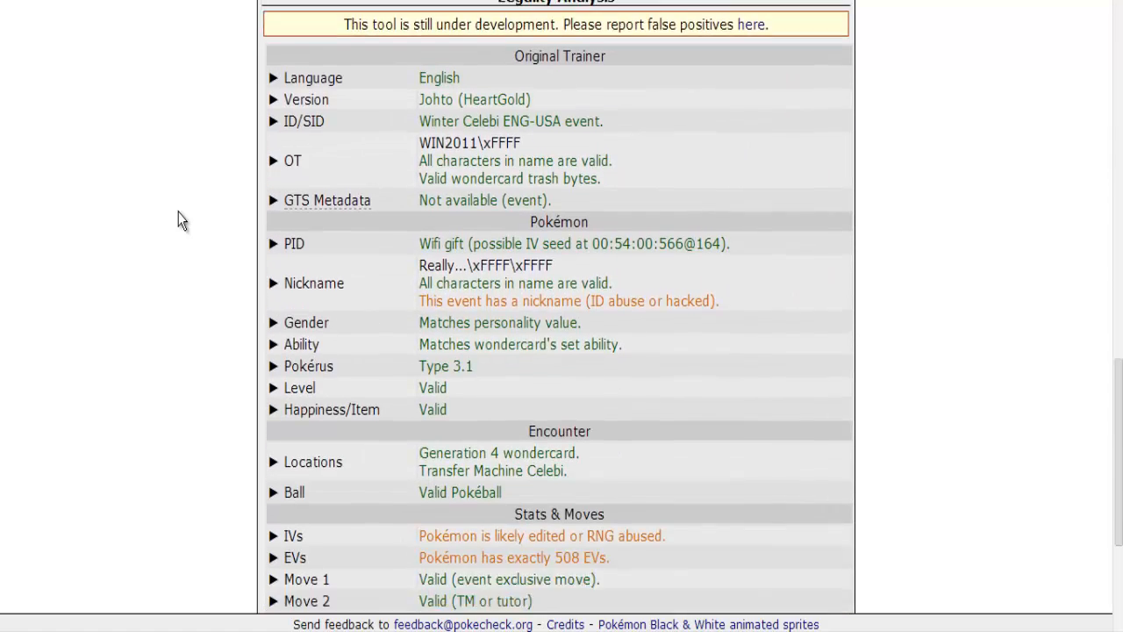
pyautogui.scroll(-1, 177, 220)
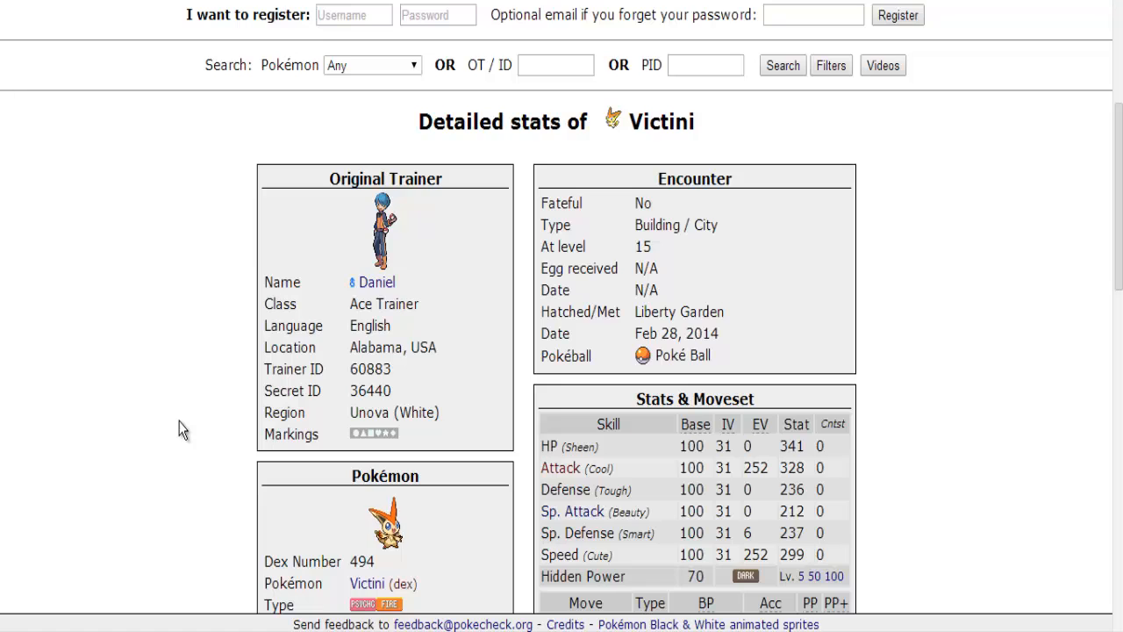
# - Examine the Victini's stats and legality analysis, focusing on the Move 1 and Move 2 entries
pyautogui.scroll(-5, 180, 430)
pyautogui.scroll(-5, 180, 430)
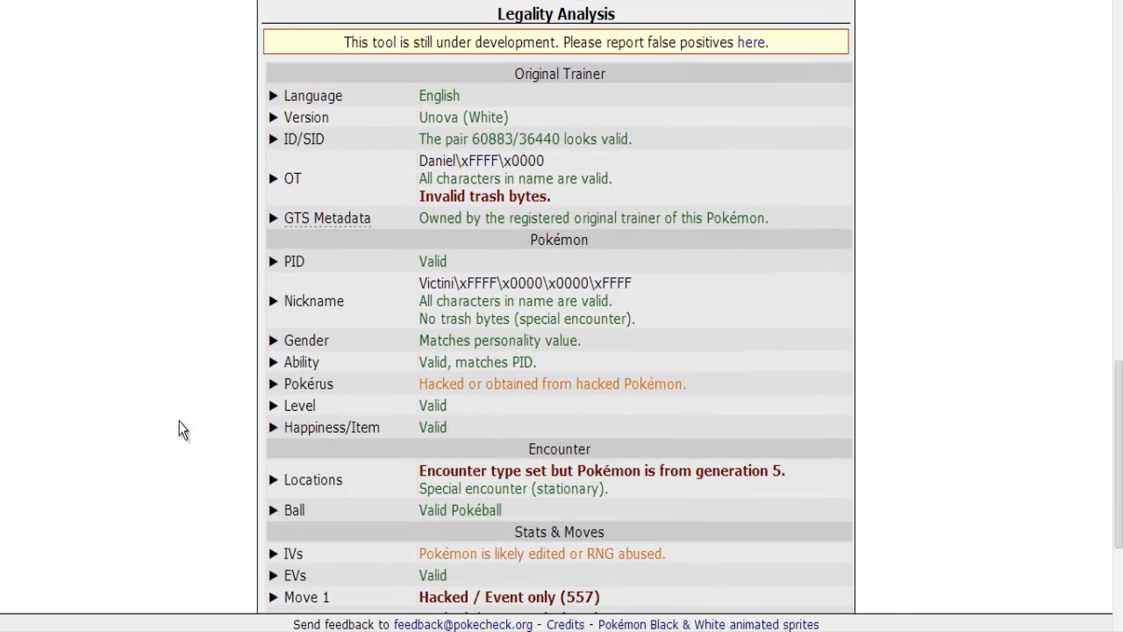
pyautogui.scroll(-1, 180, 430)
pyautogui.scroll(-1, 179, 430)
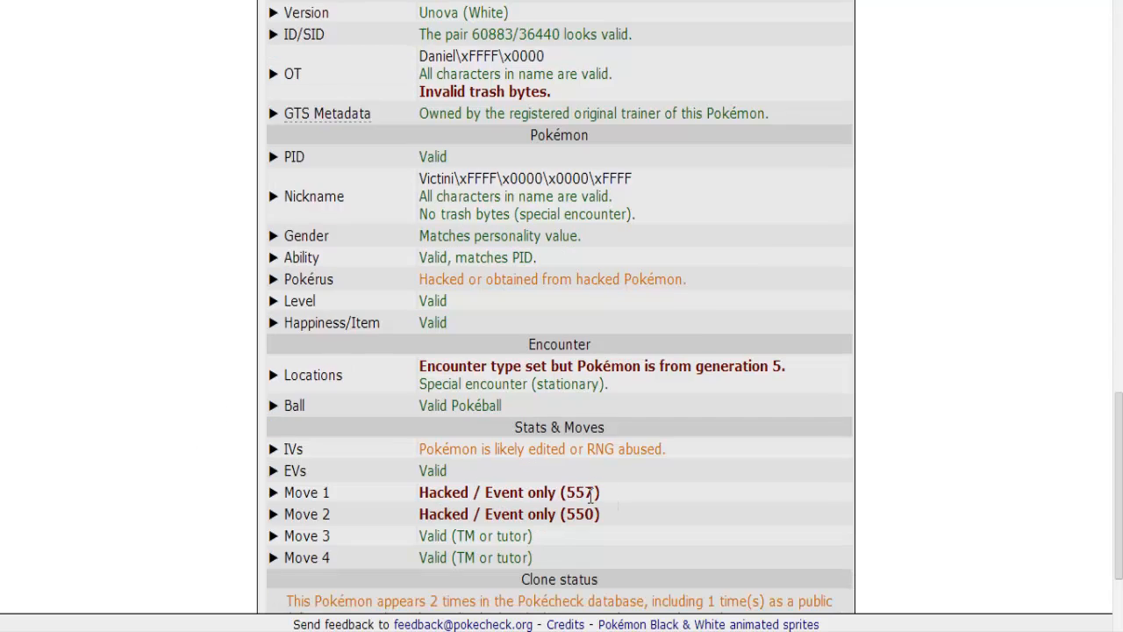
pyautogui.moveTo(484, 488); pyautogui.dragTo(582, 518)
pyautogui.doubleClick(606, 517)
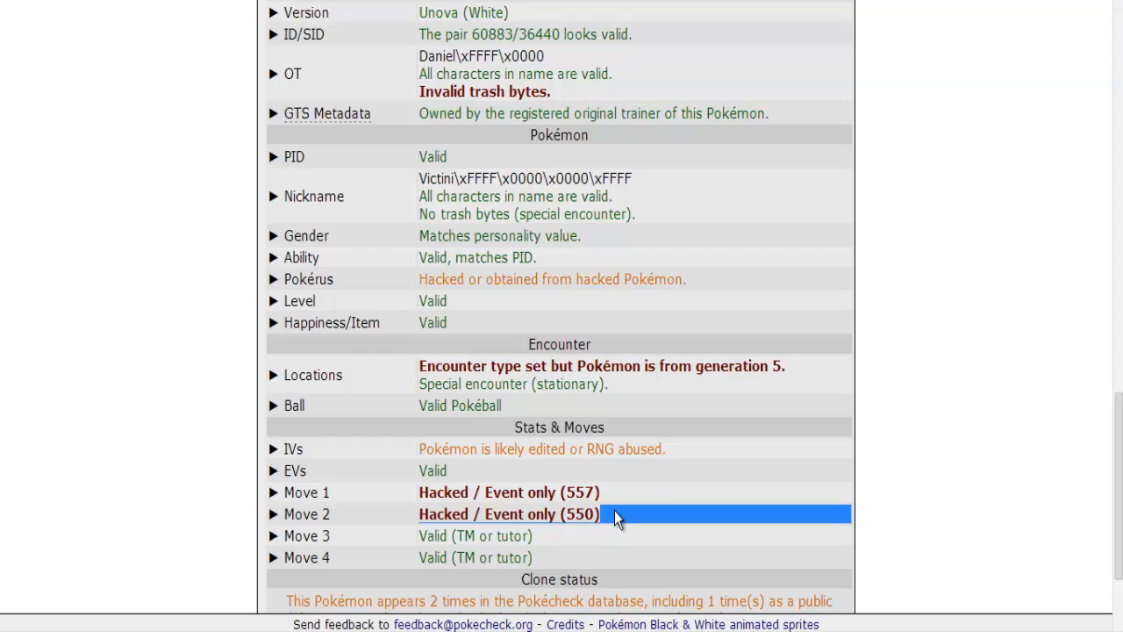
pyautogui.click(651, 498)
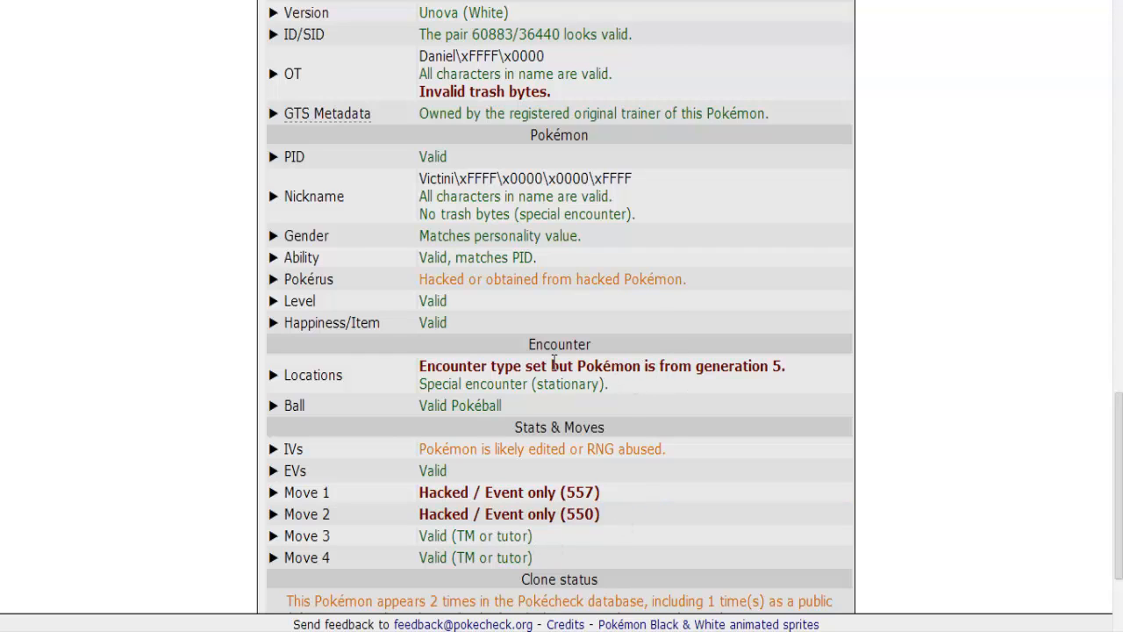
# - Recheck the original trainer section of the Victini's legality analysis and inspect its IVs entry
pyautogui.scroll(3, 626, 396)
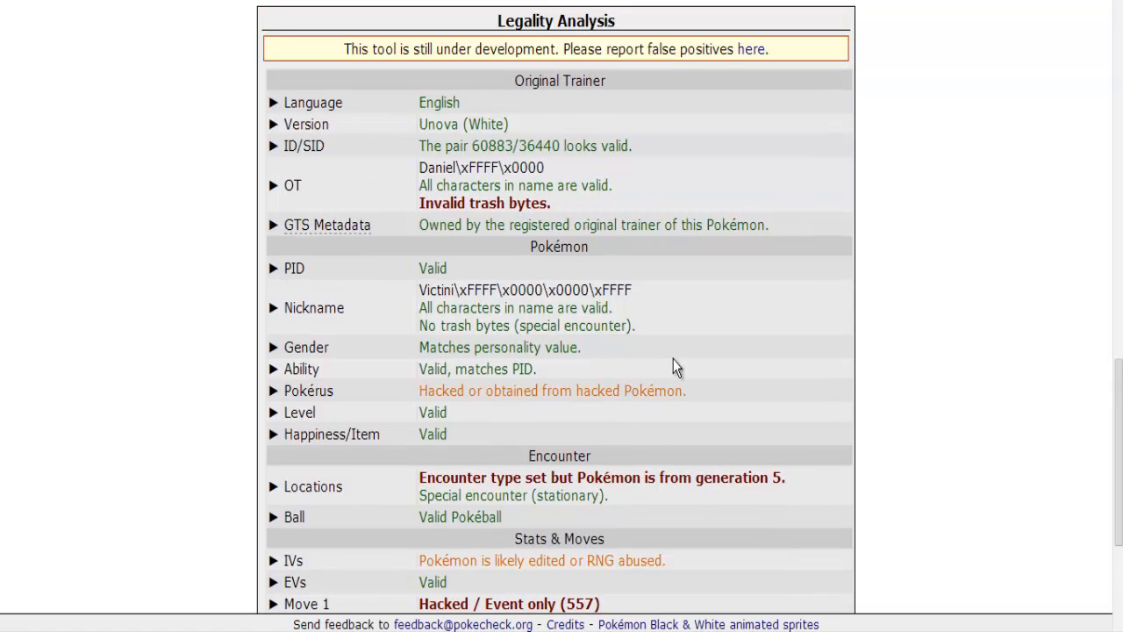
pyautogui.scroll(3, 682, 363)
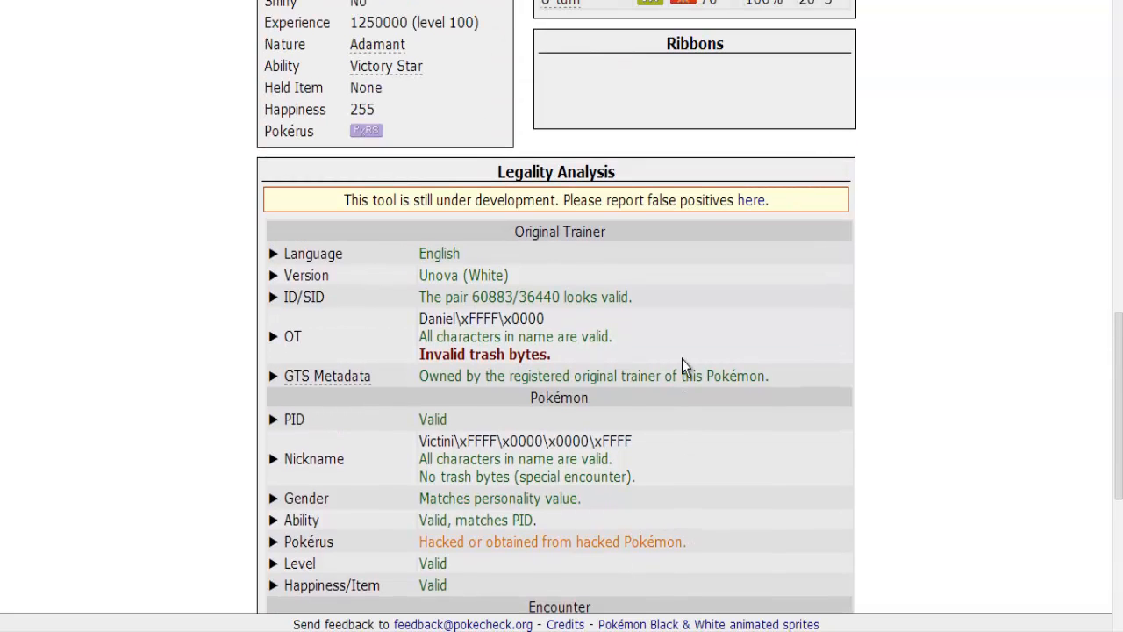
pyautogui.scroll(-5, 682, 358)
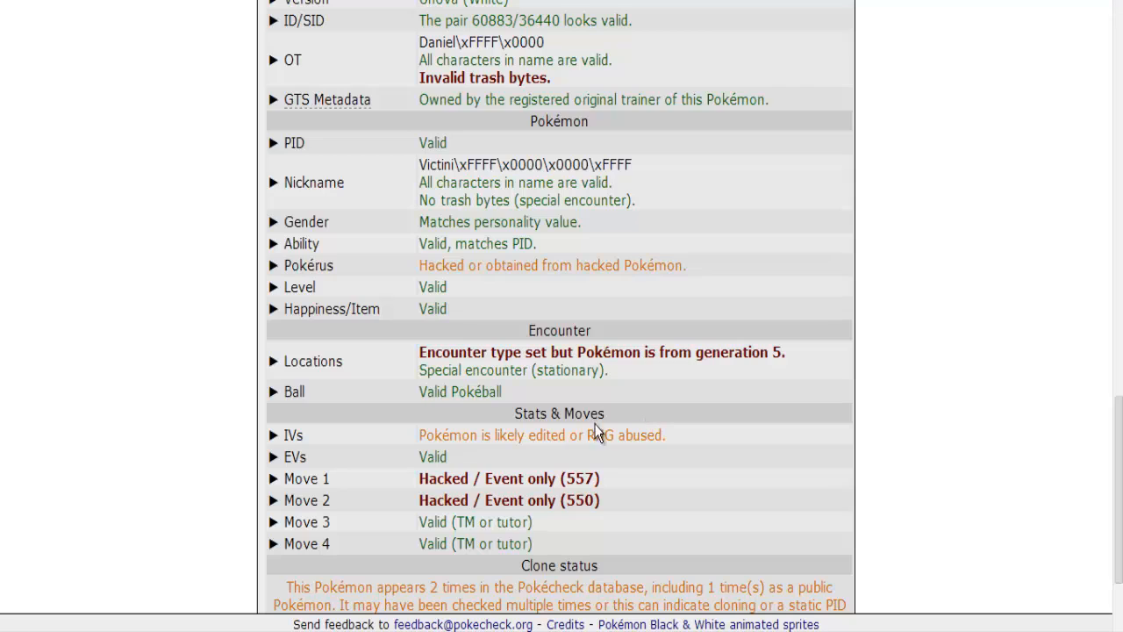
pyautogui.moveTo(547, 435); pyautogui.dragTo(630, 432)
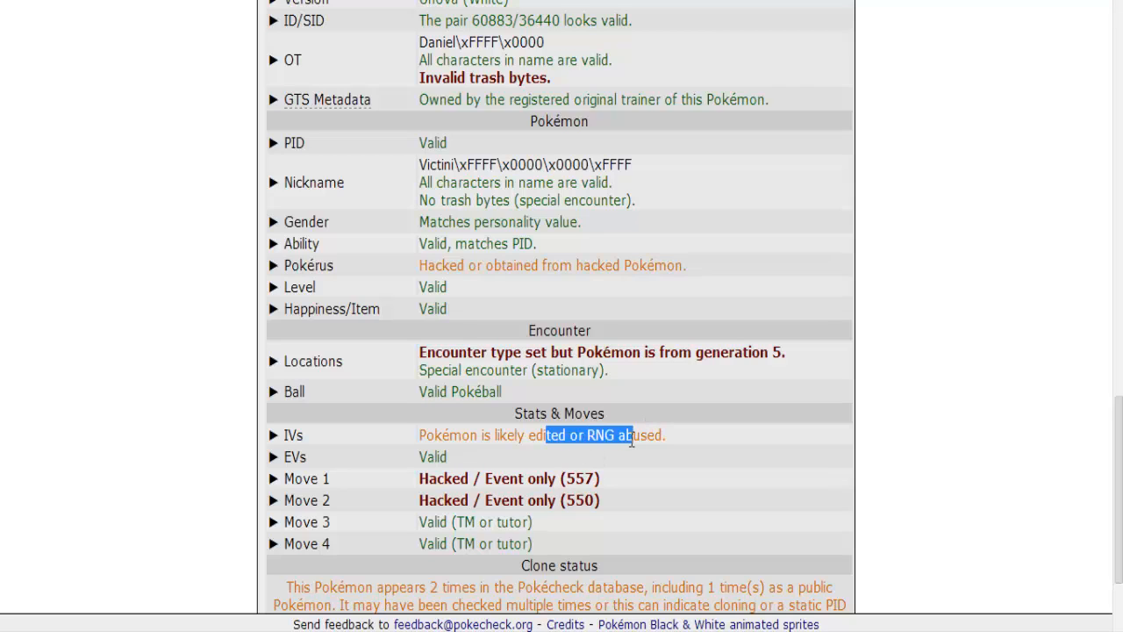
# - Examine the Pokérus and Locations entries in the Victini's legality analysis alongside its original trainer section
pyautogui.click(630, 432)
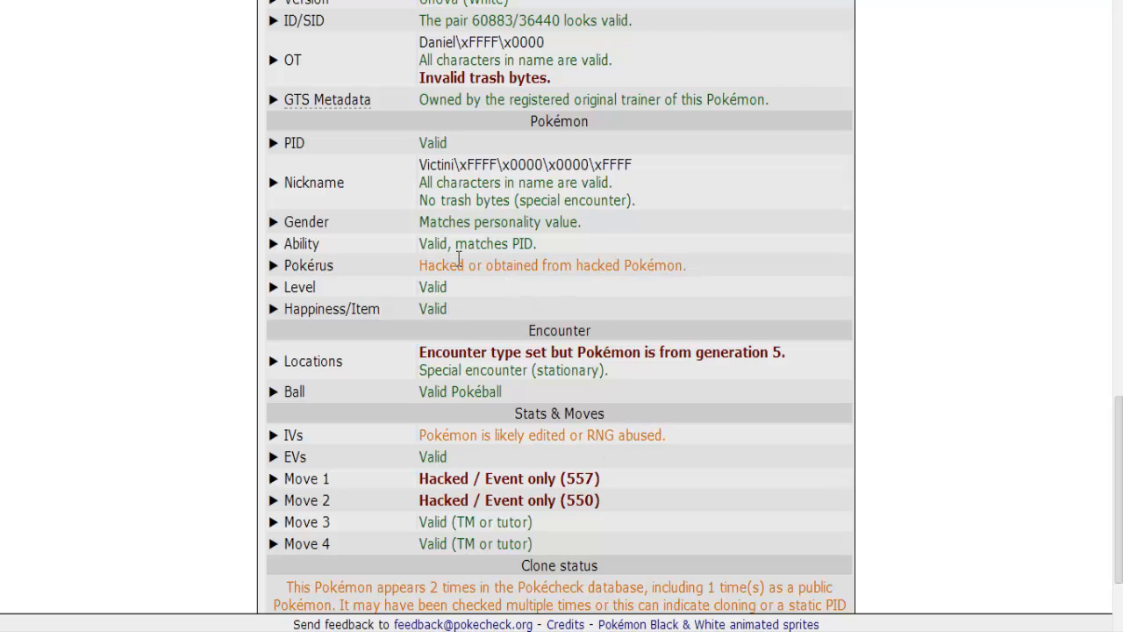
pyautogui.moveTo(418, 265); pyautogui.dragTo(621, 265)
pyautogui.click(574, 333)
pyautogui.scroll(2, 598, 240)
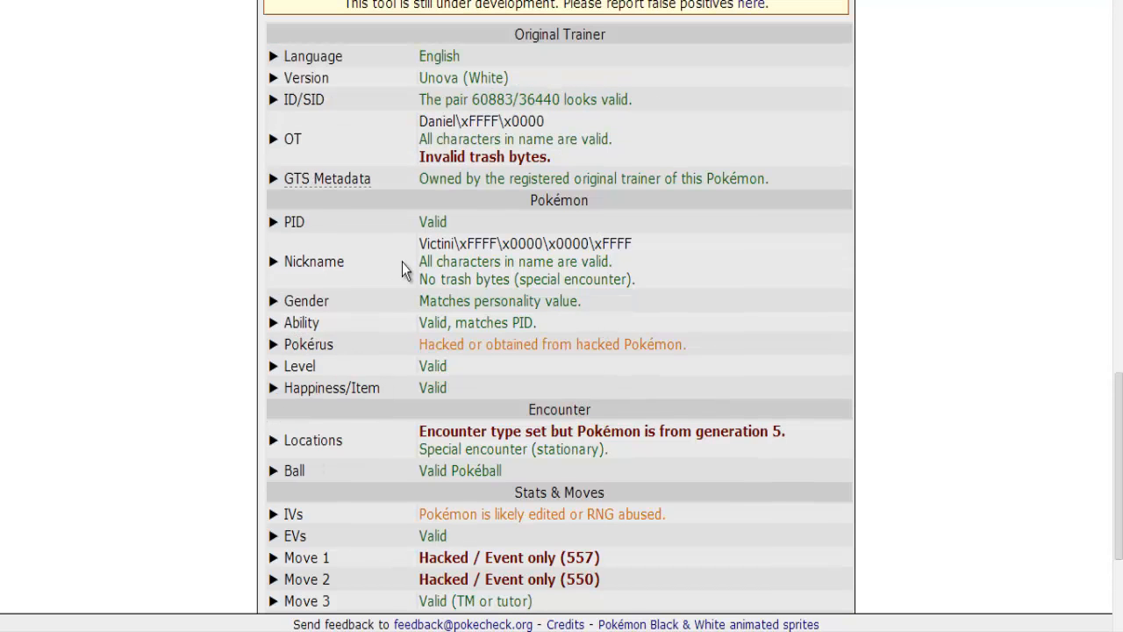
pyautogui.scroll(5, 401, 257)
pyautogui.scroll(-3, 404, 259)
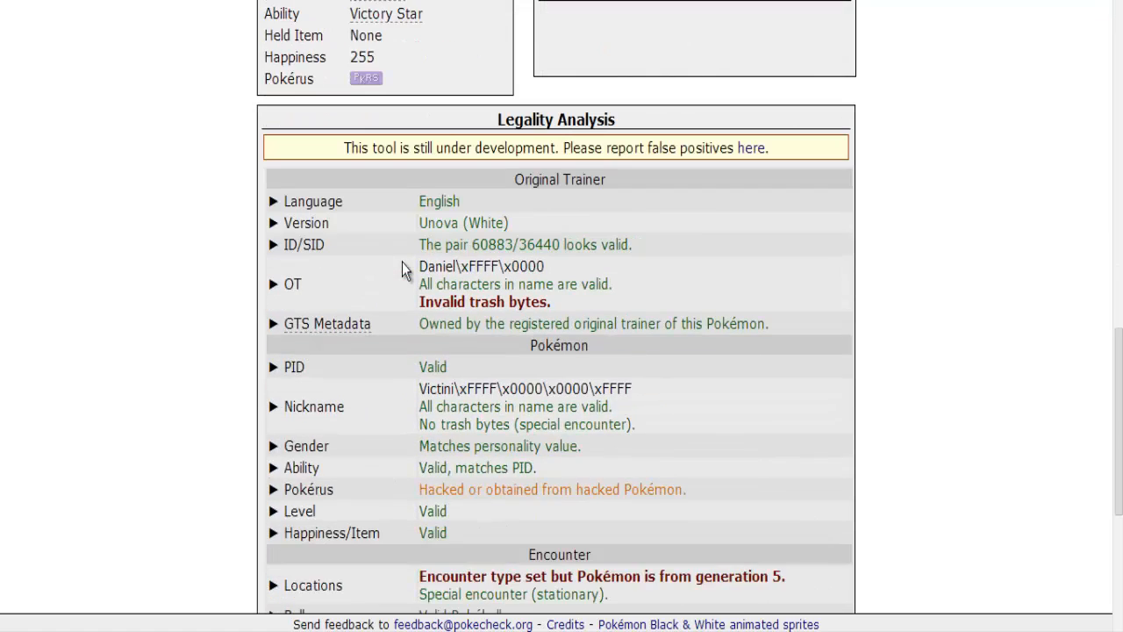
pyautogui.scroll(-3, 414, 381)
pyautogui.moveTo(557, 391); pyautogui.dragTo(681, 392)
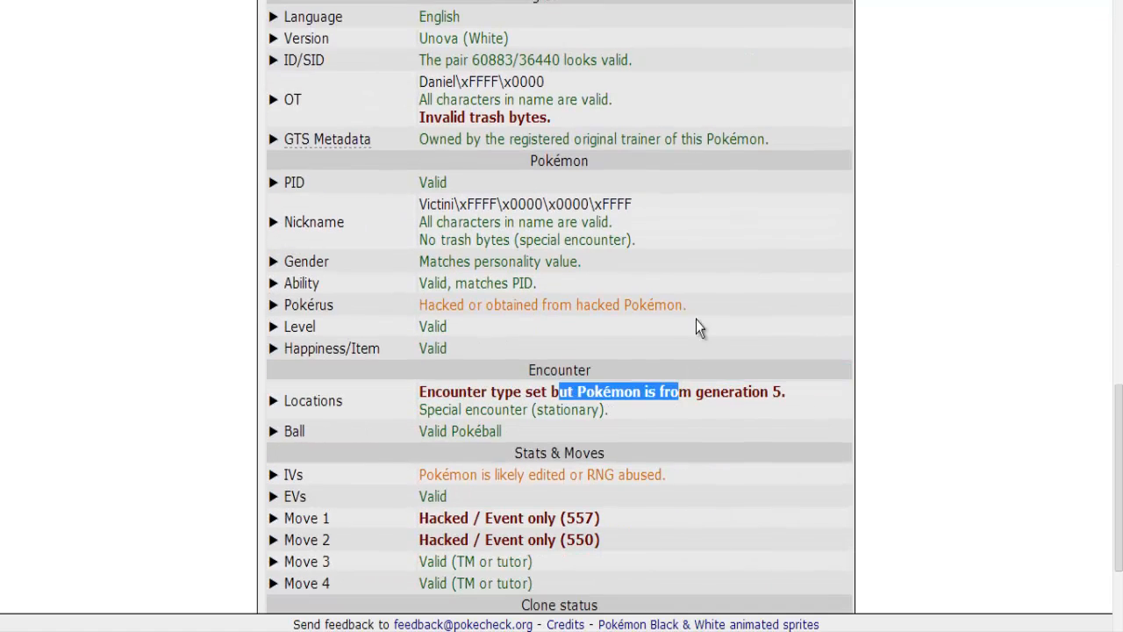
pyautogui.click(696, 305)
pyautogui.scroll(10, 655, 249)
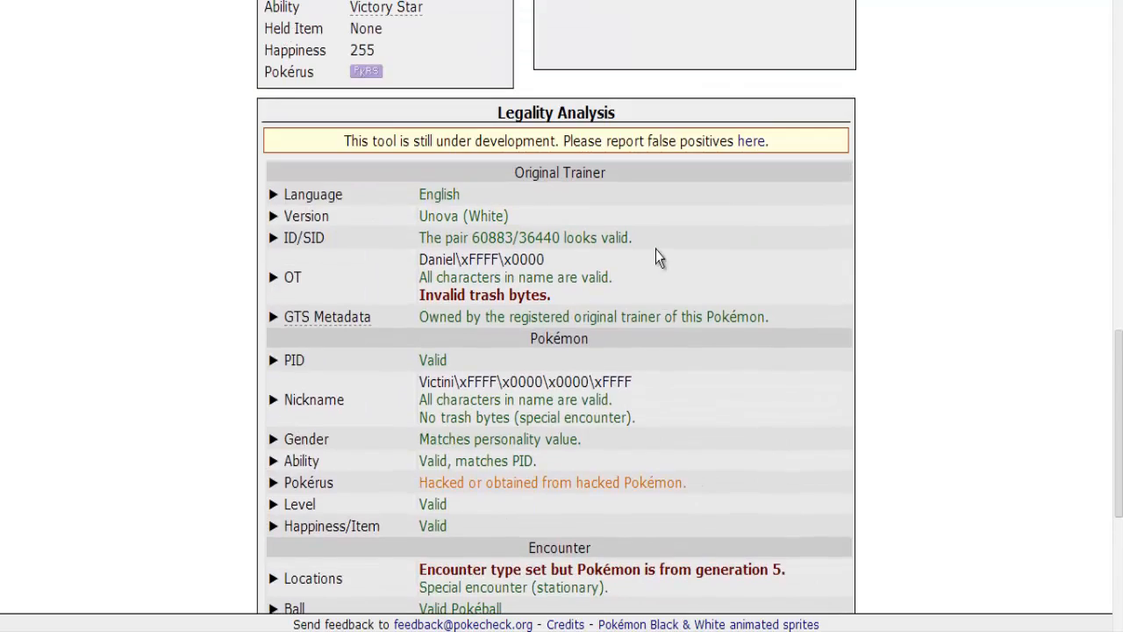
# - Return to the Celebi's page to download its .pkm file, and glance at the Choice Scarf moveset reference
pyautogui.hotkey('ctrl', 'Tab')
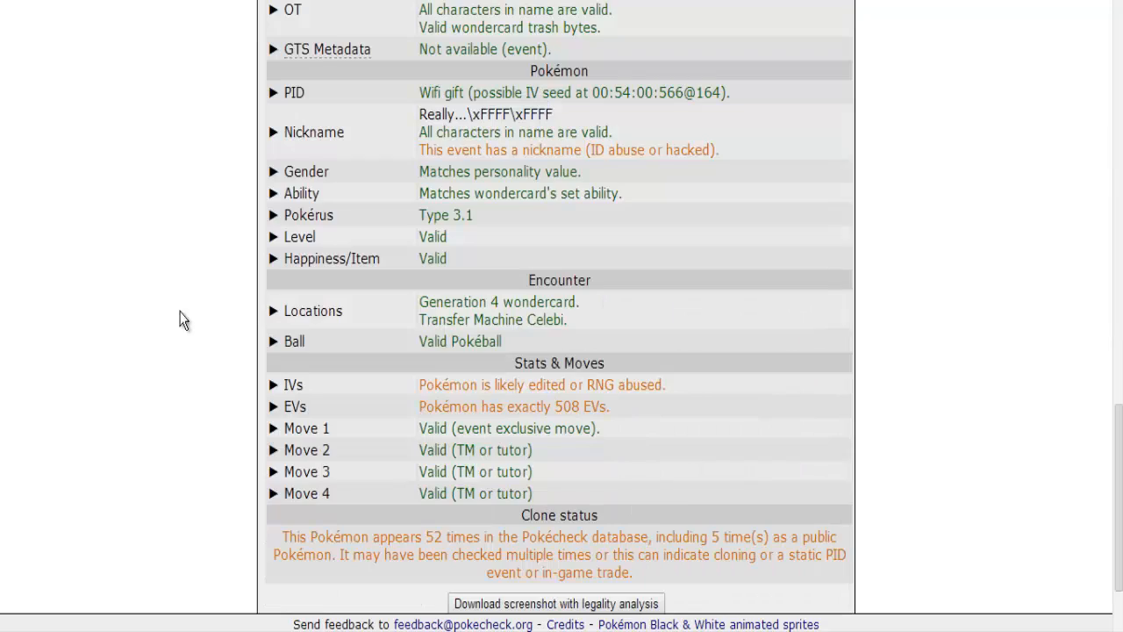
pyautogui.scroll(15, 180, 320)
pyautogui.scroll(-16, 185, 352)
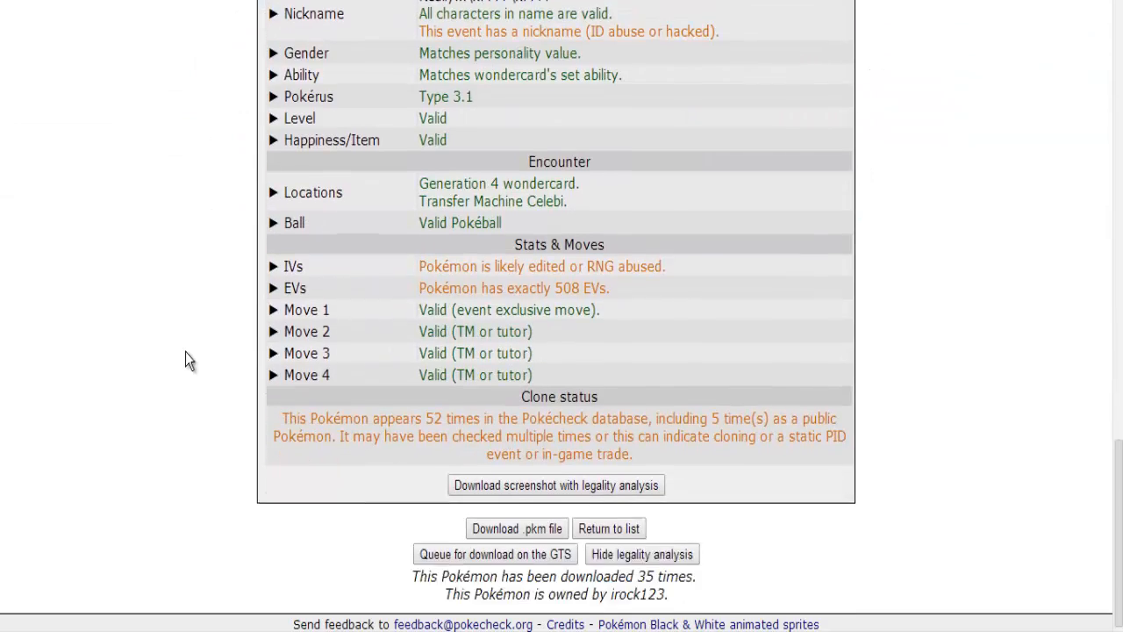
pyautogui.scroll(-1, 185, 352)
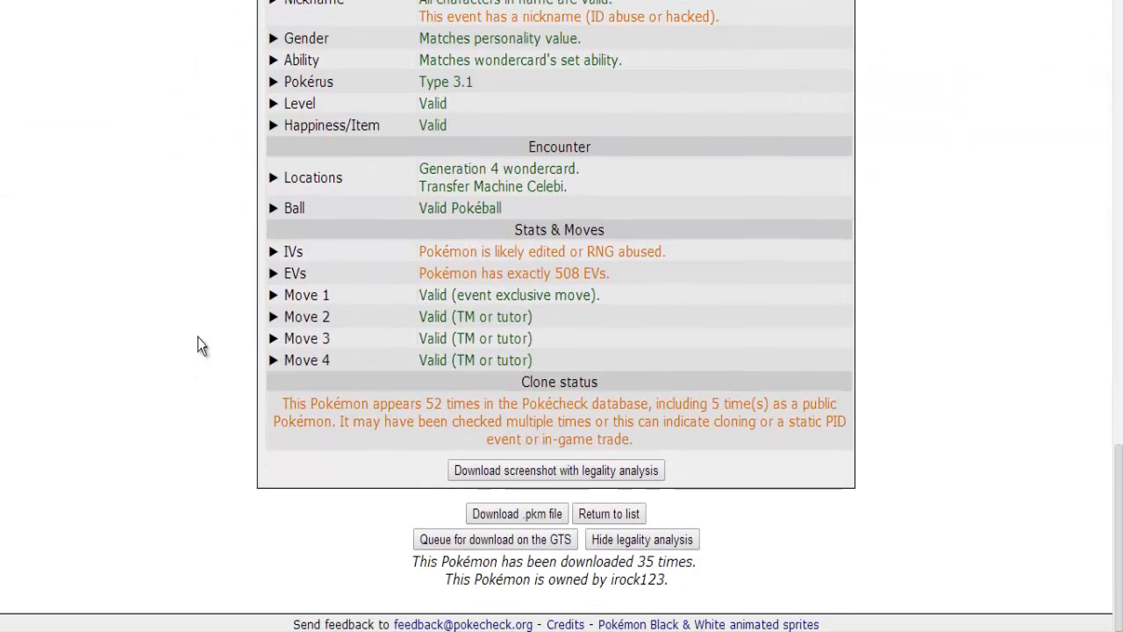
pyautogui.click(528, 513)
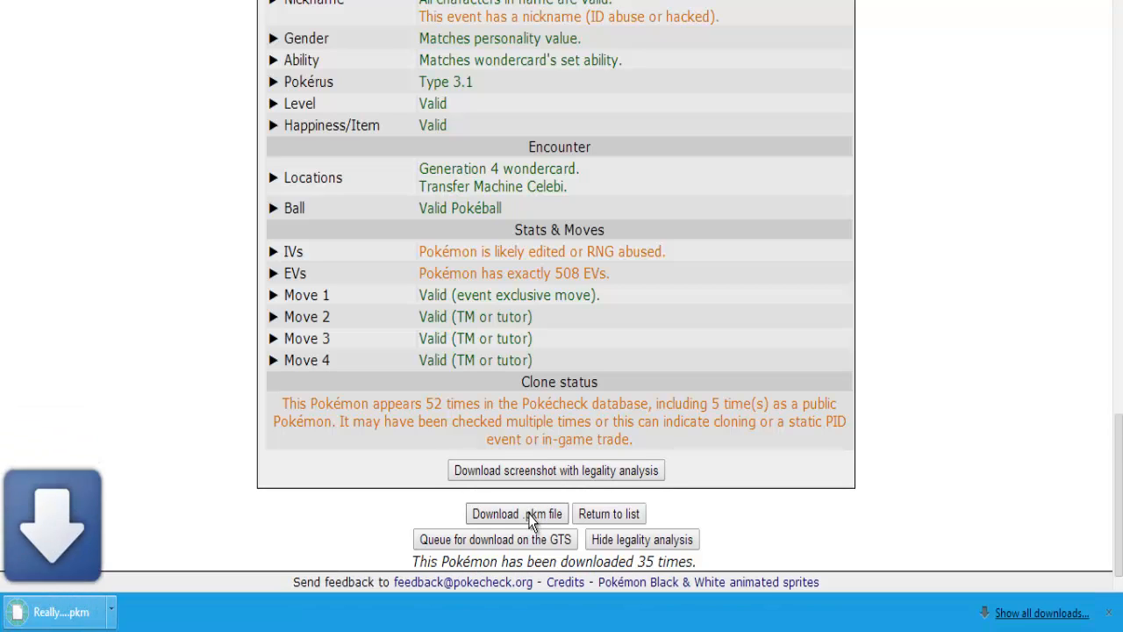
pyautogui.hotkey('ctrl', 'Tab')
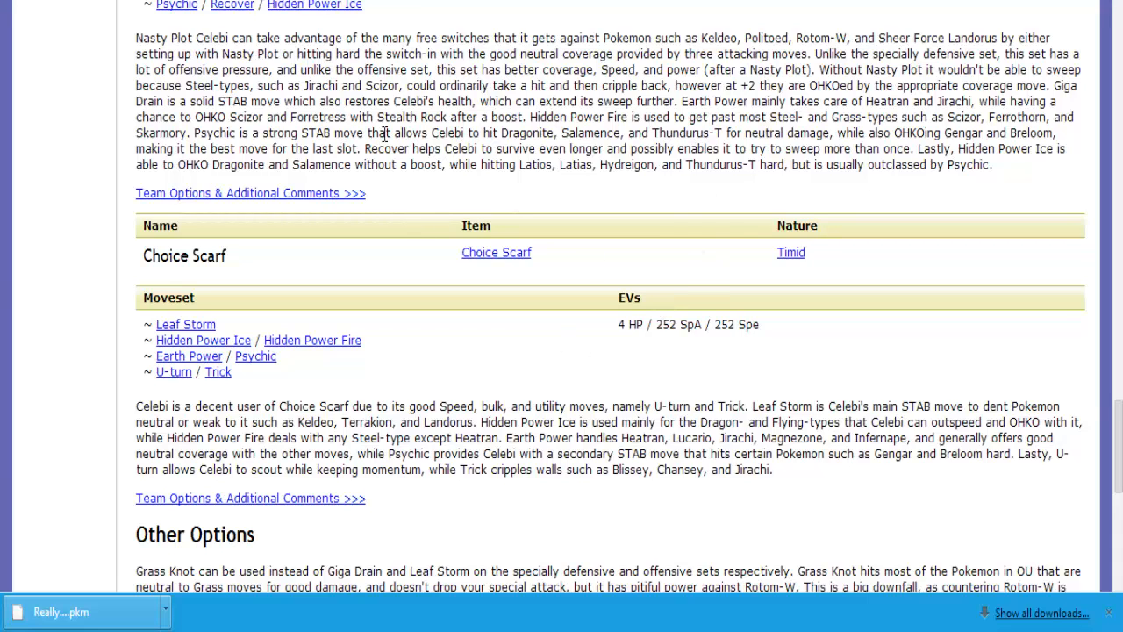
pyautogui.hotkey('ctrl', 'shift', 'Tab')
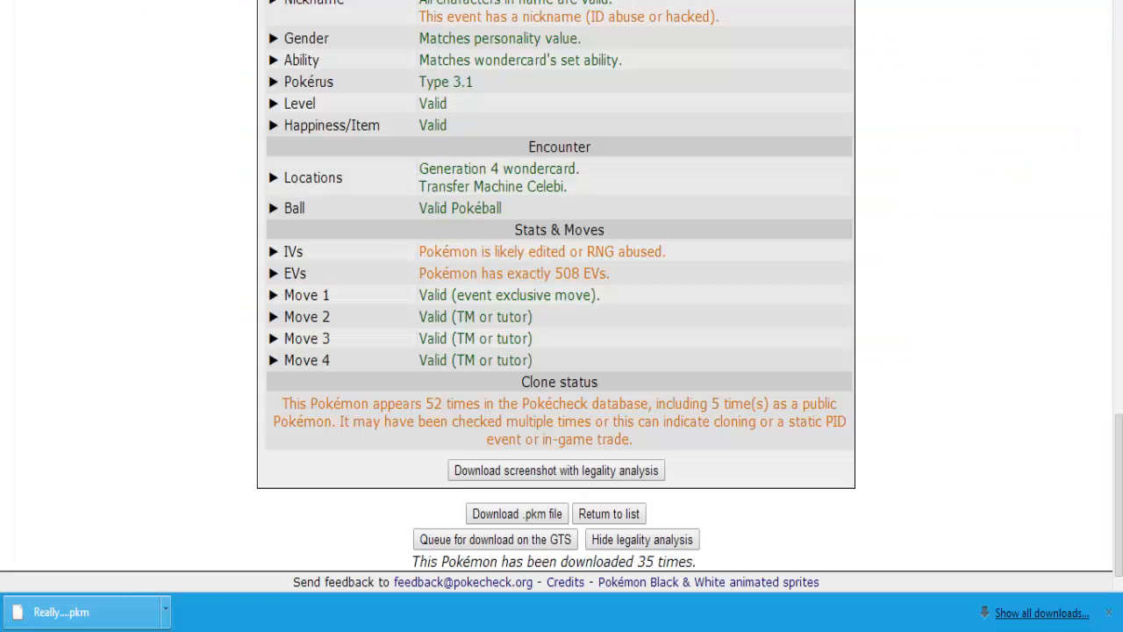
# - Switch to Pokémon Generator and open the downloaded Really....pkm file from the Downloads folder
pyautogui.click(123, 626)
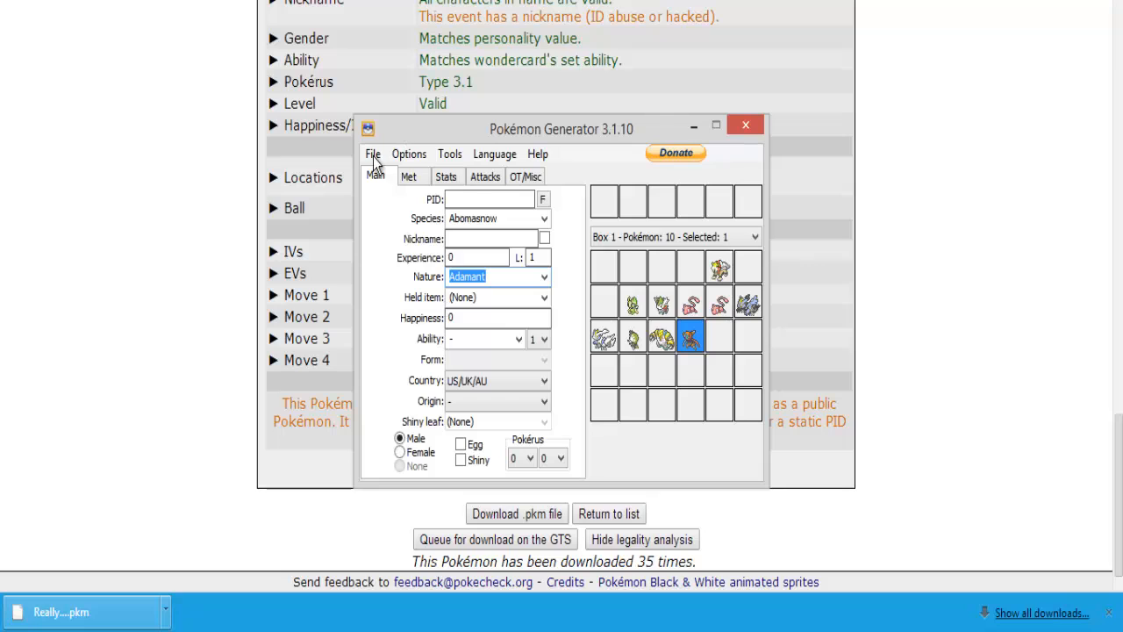
pyautogui.click(373, 155)
pyautogui.click(388, 176)
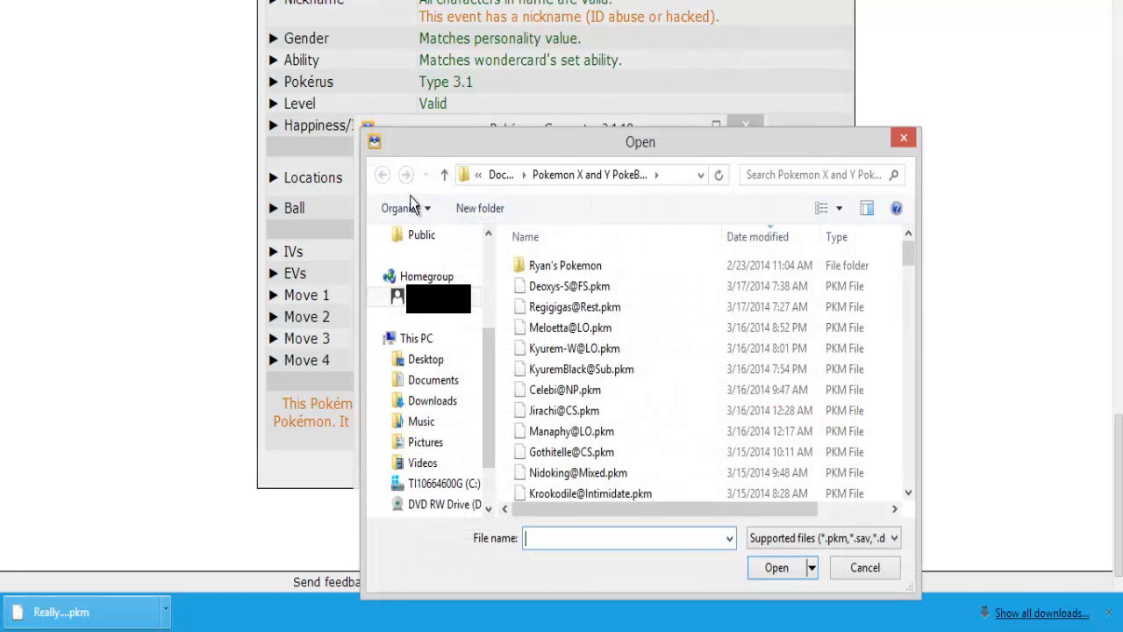
pyautogui.click(463, 404)
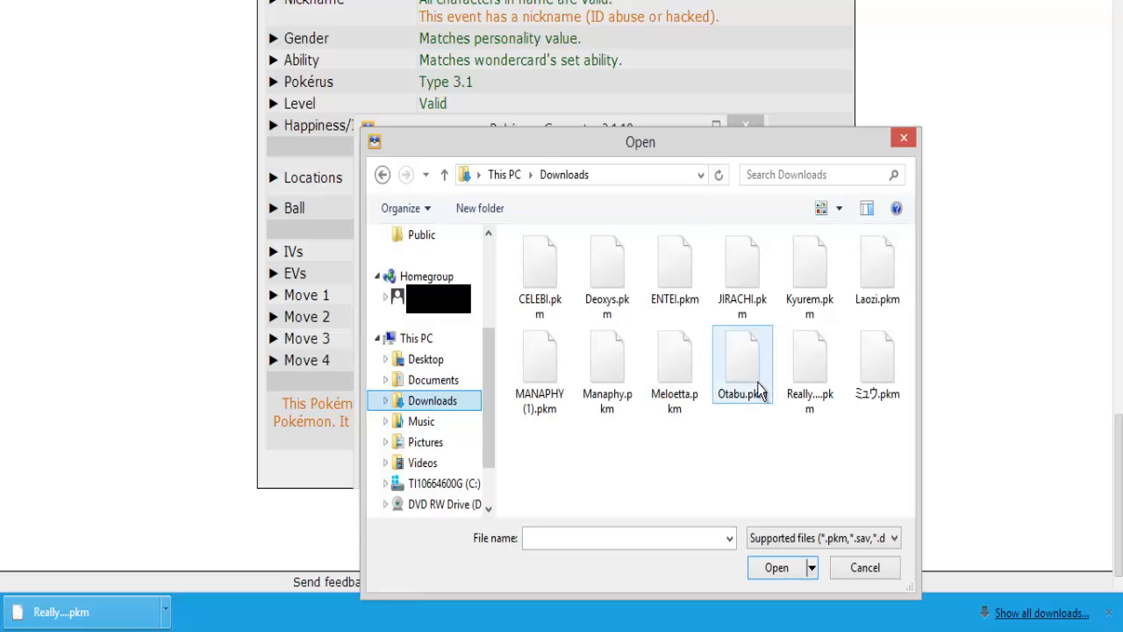
pyautogui.click(831, 391)
pyautogui.doubleClick(832, 391)
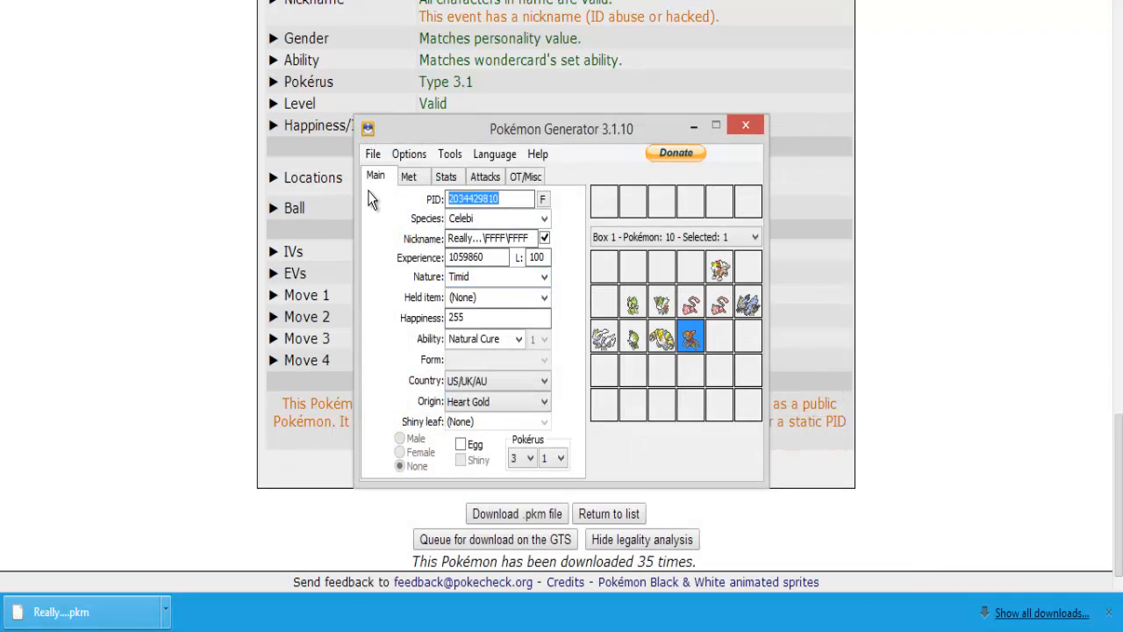
# - Clear the Pokémon's PID and change its nickname to Celebi
pyautogui.press('BackSpace')
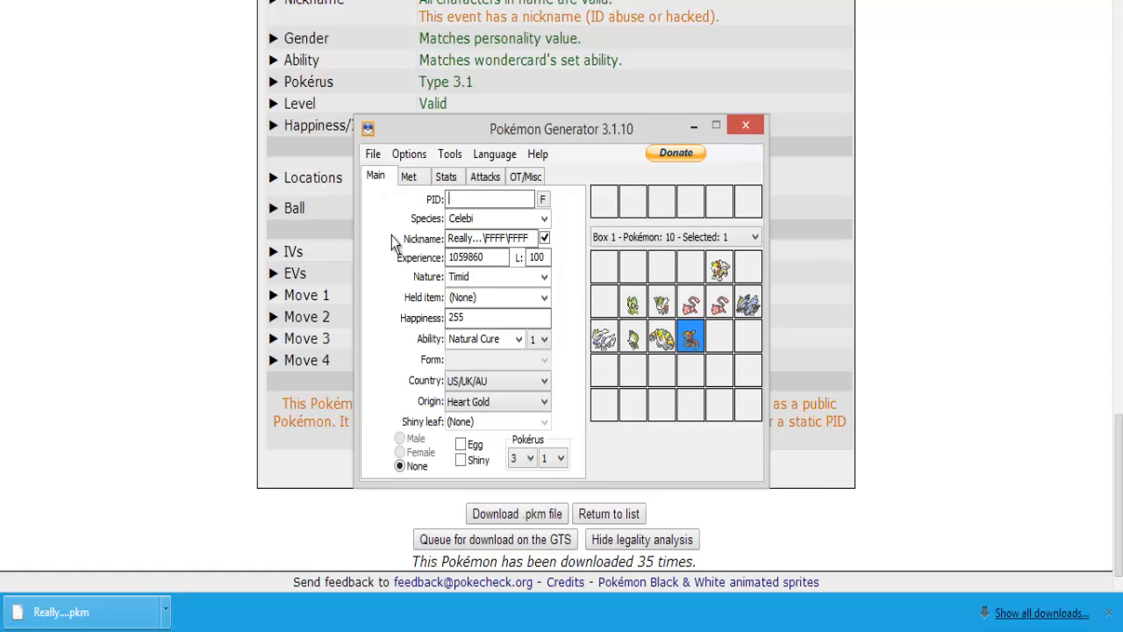
pyautogui.click(528, 238)
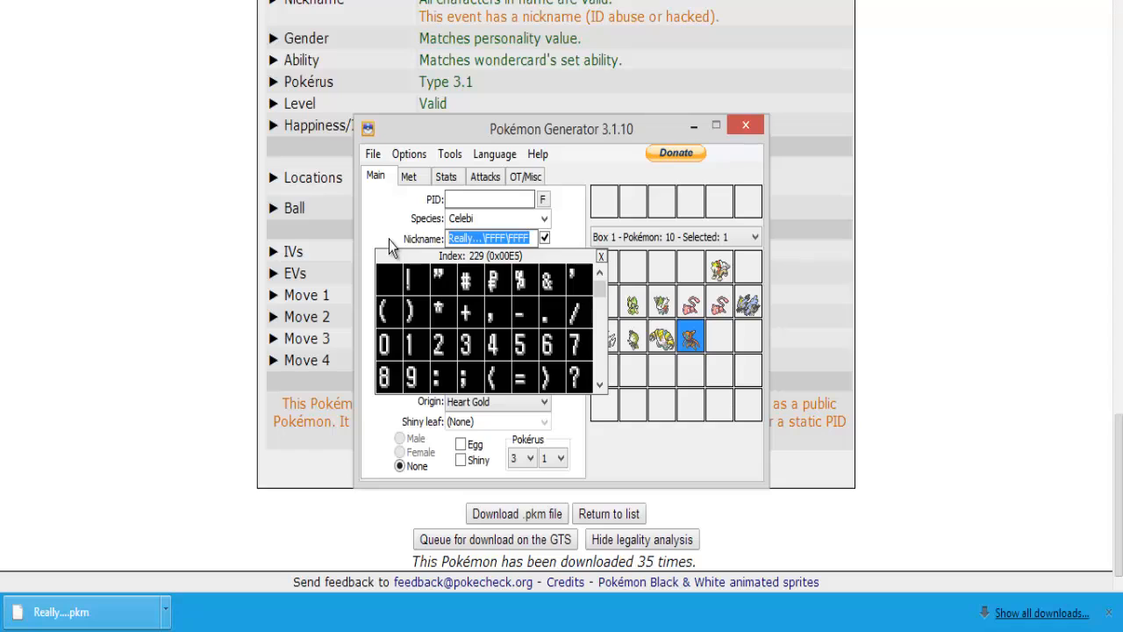
pyautogui.write('Celebi')
pyautogui.press('Return')
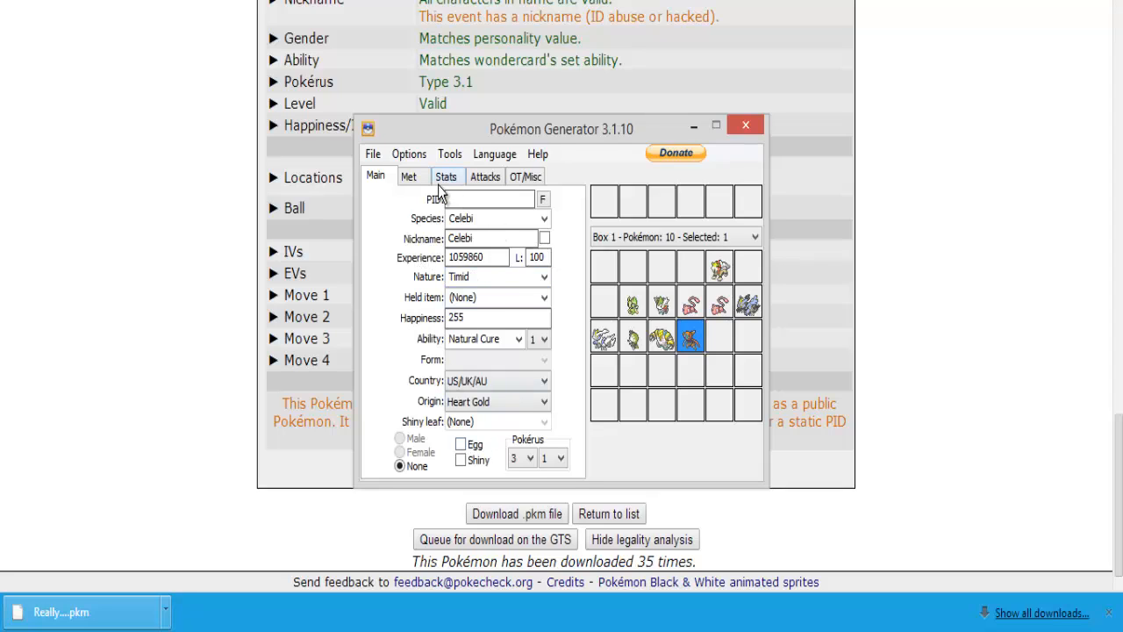
# - Review the Celebi's met details, main information and IV/EV stats
pyautogui.click(410, 178)
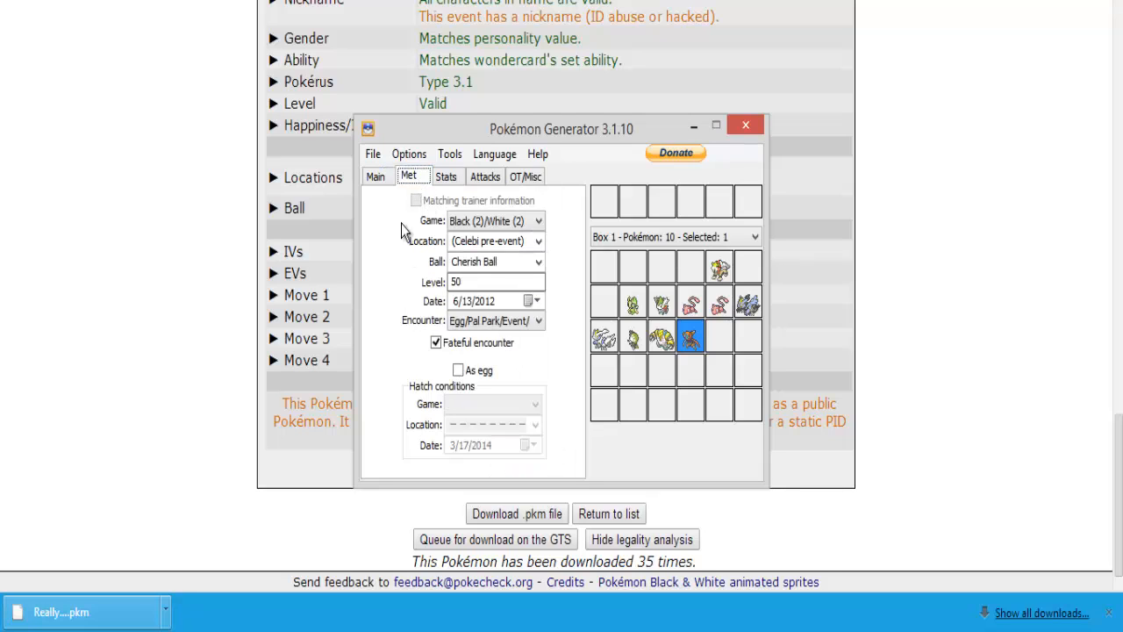
pyautogui.click(377, 178)
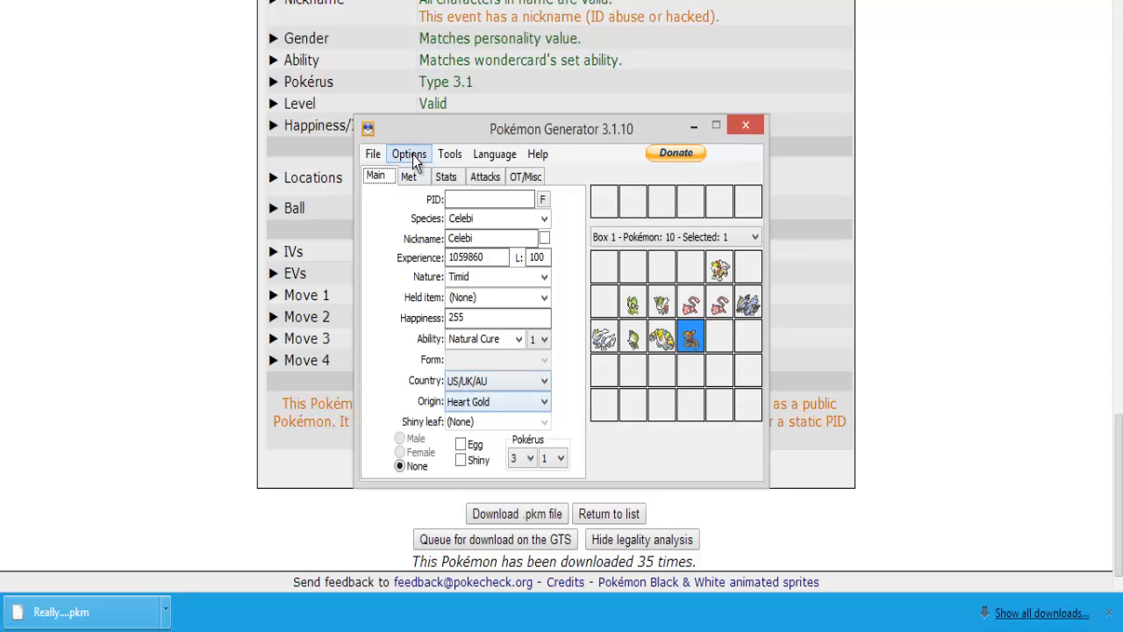
pyautogui.click(412, 178)
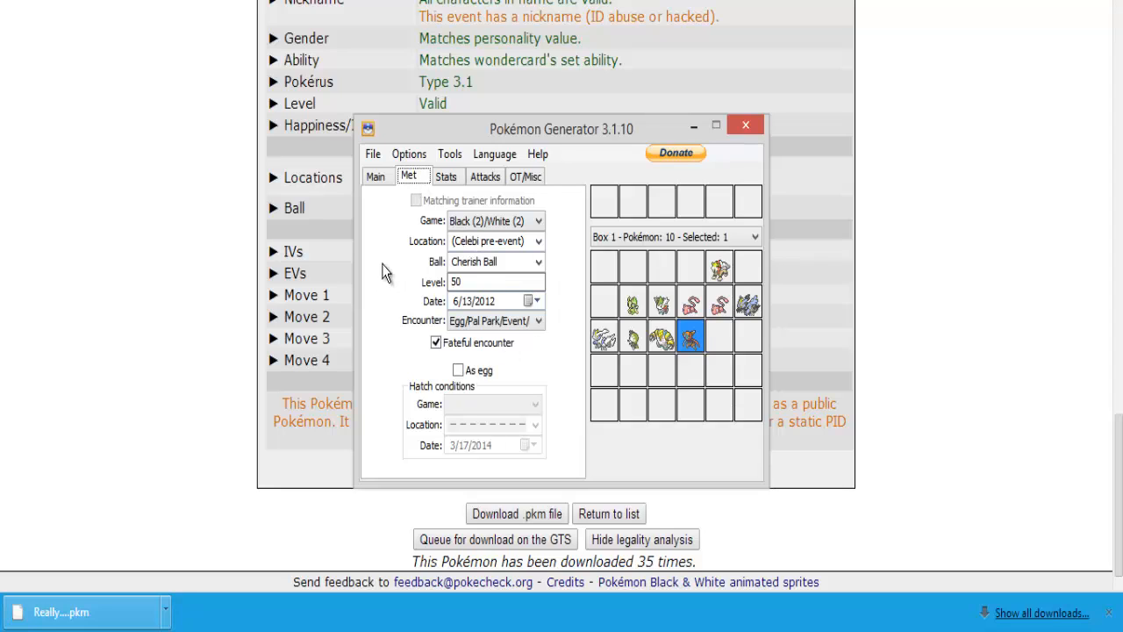
pyautogui.click(446, 180)
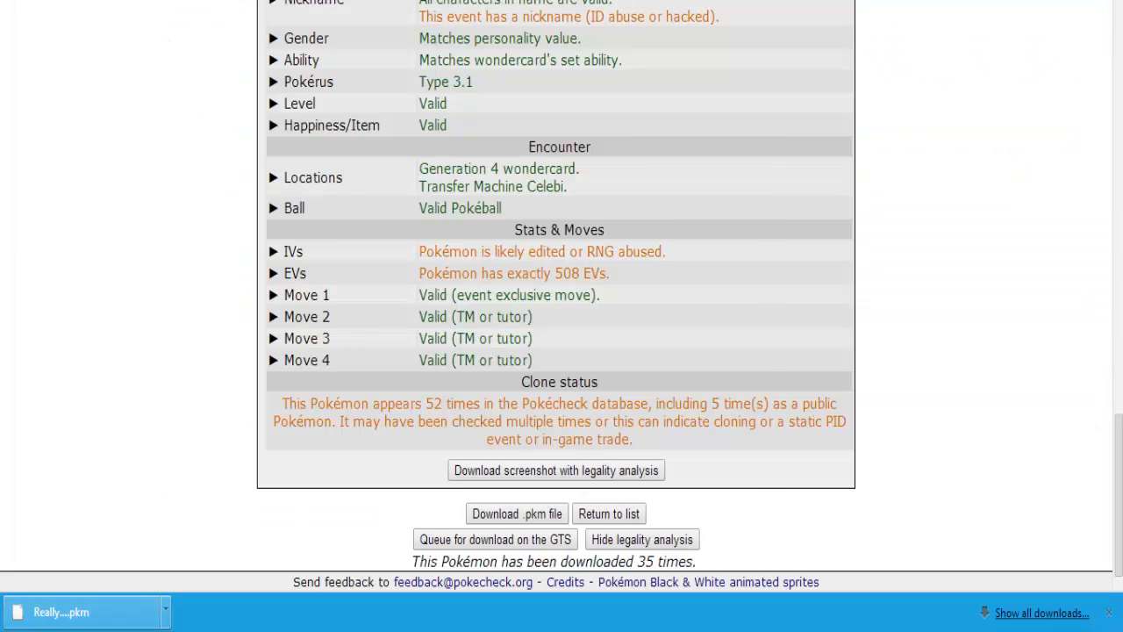
pyautogui.hotkey('alt', 'Tab')
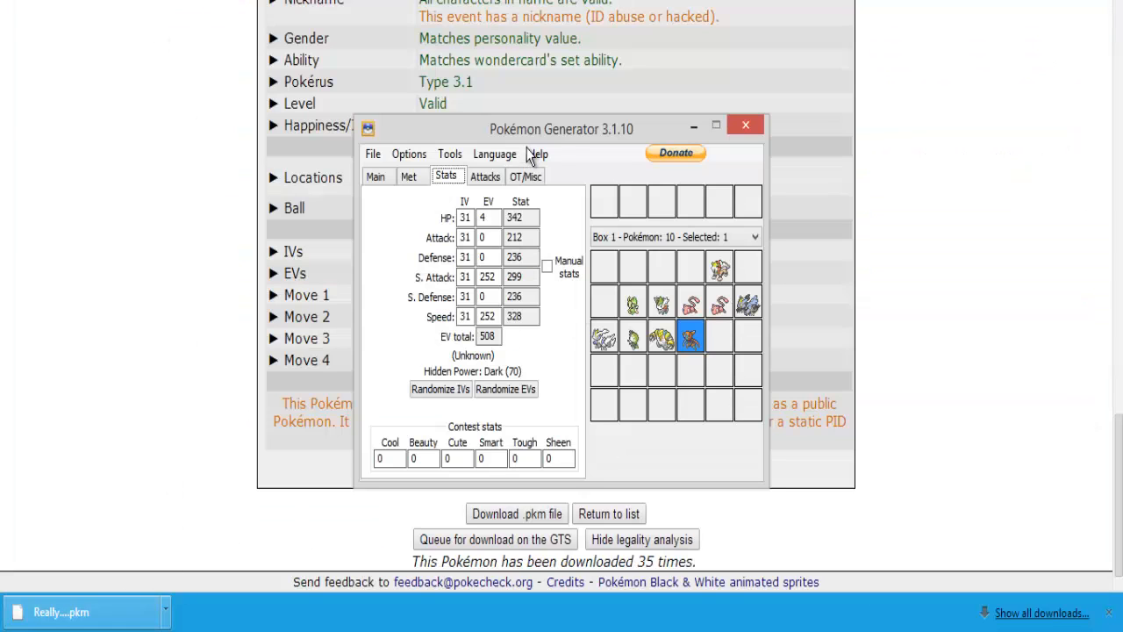
# - Set the Celebi's four moves, in order, to Leaf Storm, Earth Power, Hidden Power and U-turn
pyautogui.click(485, 176)
pyautogui.click(443, 303)
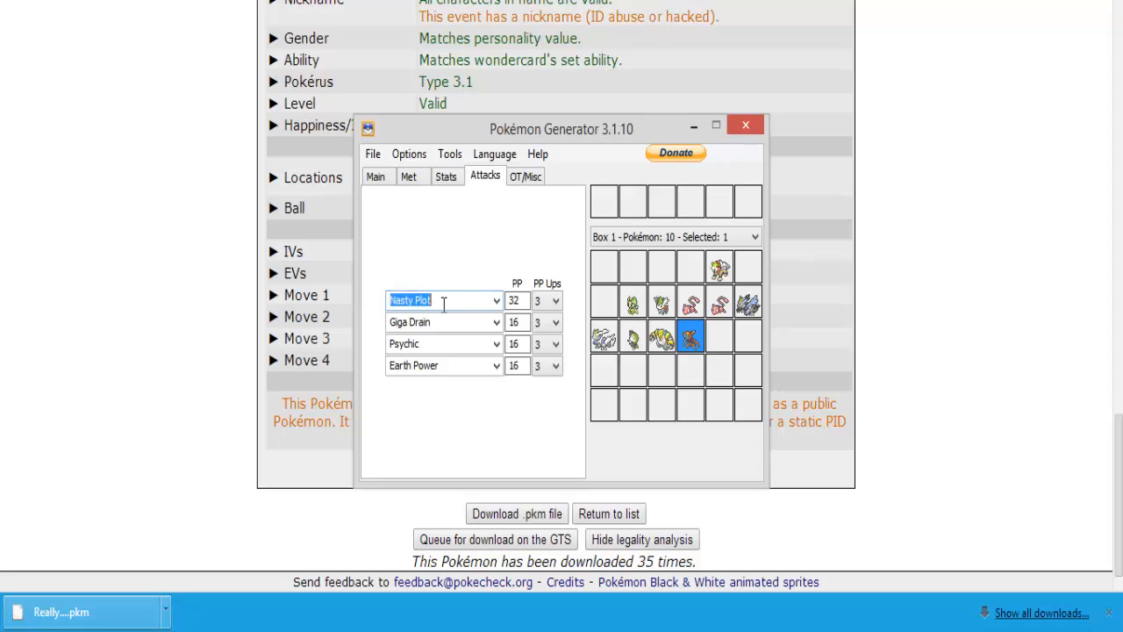
pyautogui.write('leaf s')
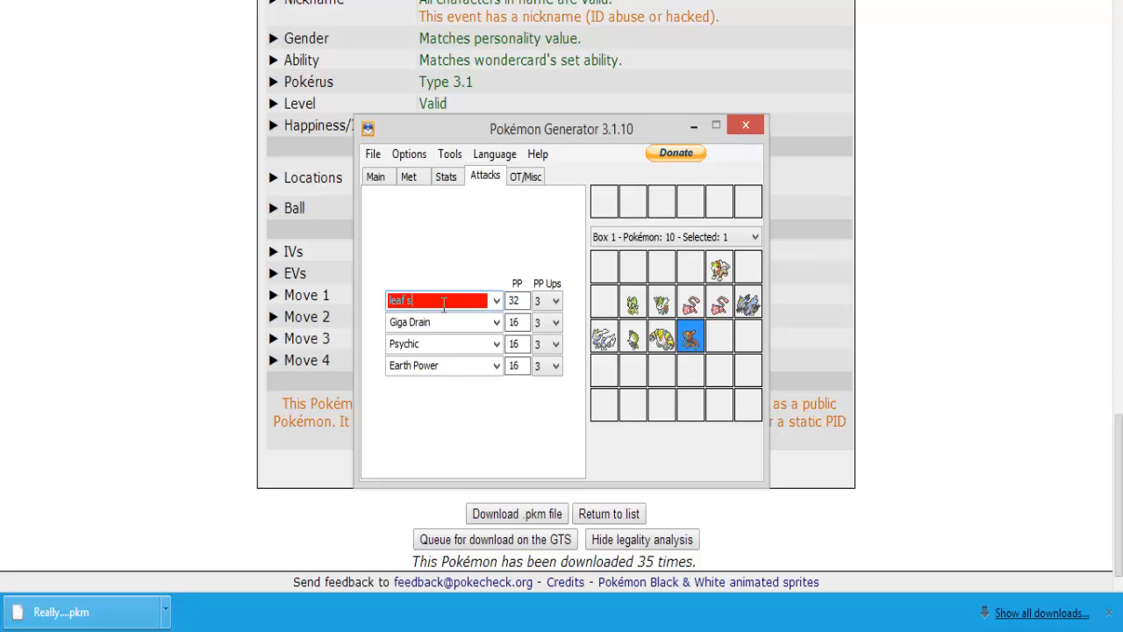
pyautogui.write('torm')
pyautogui.press('Tab')
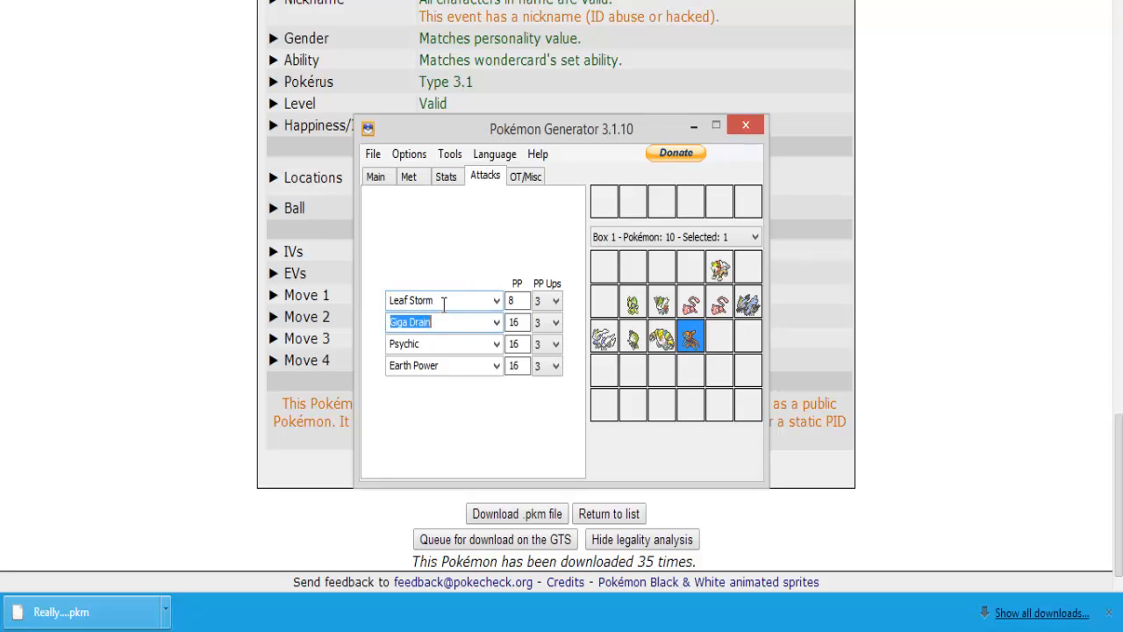
pyautogui.write('earth p')
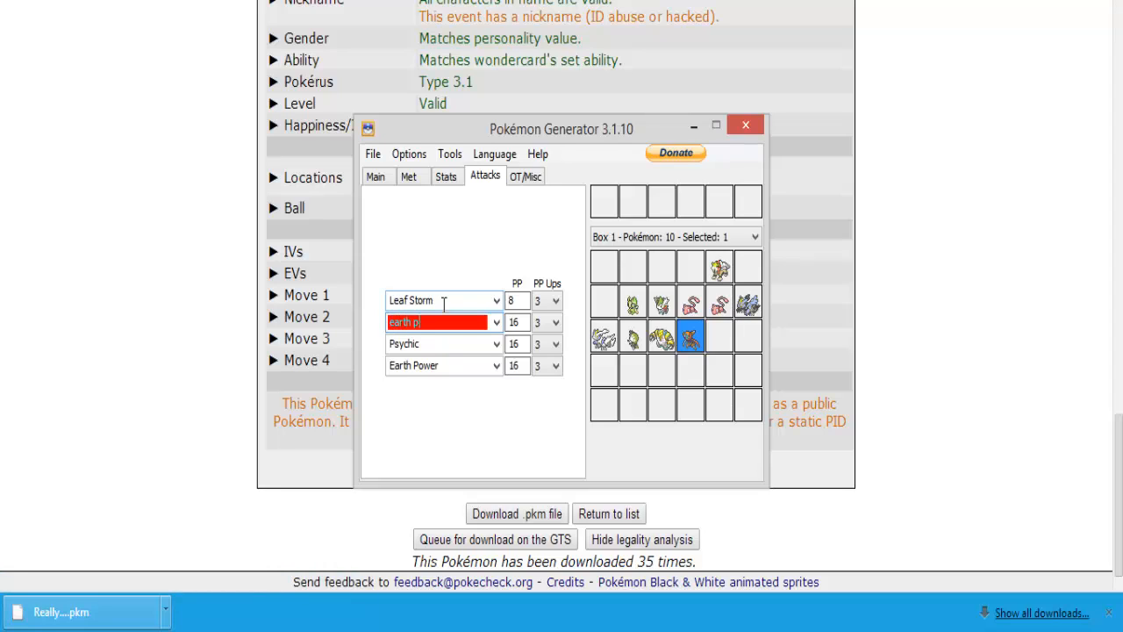
pyautogui.write('ower')
pyautogui.press('Tab')
pyautogui.write('hidden po')
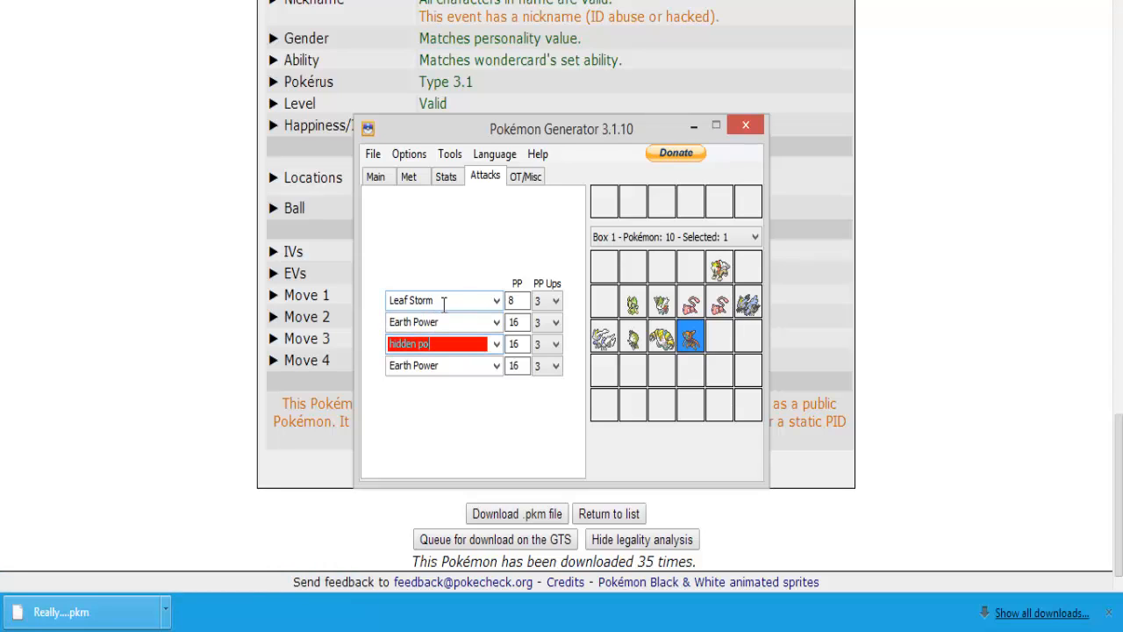
pyautogui.write('wer')
pyautogui.press('Tab')
pyautogui.write('u-')
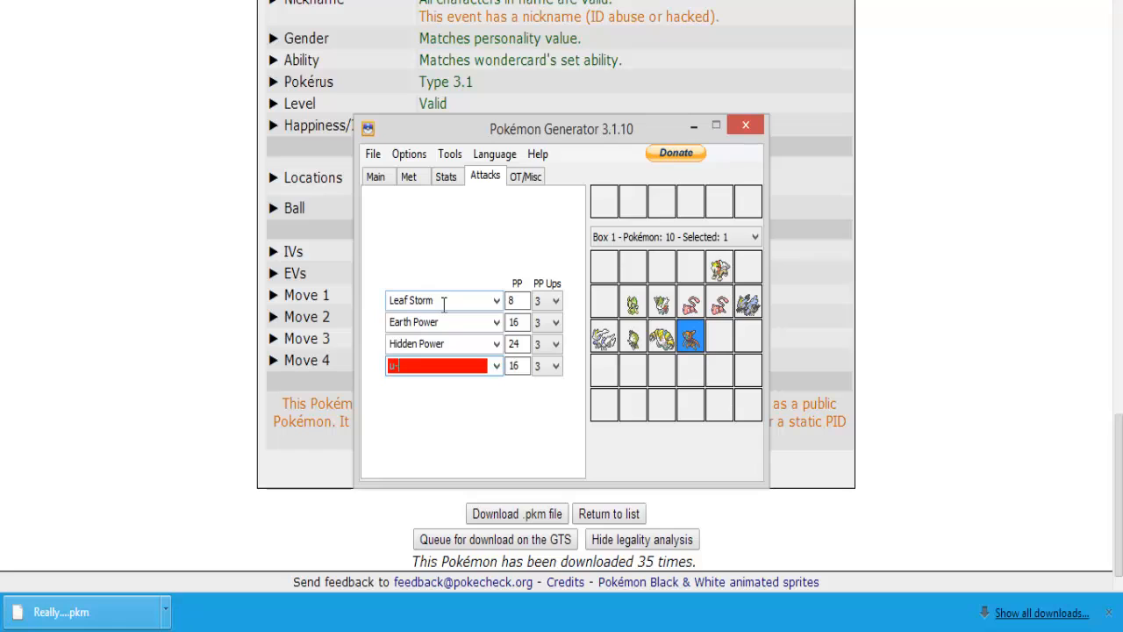
pyautogui.write('turn')
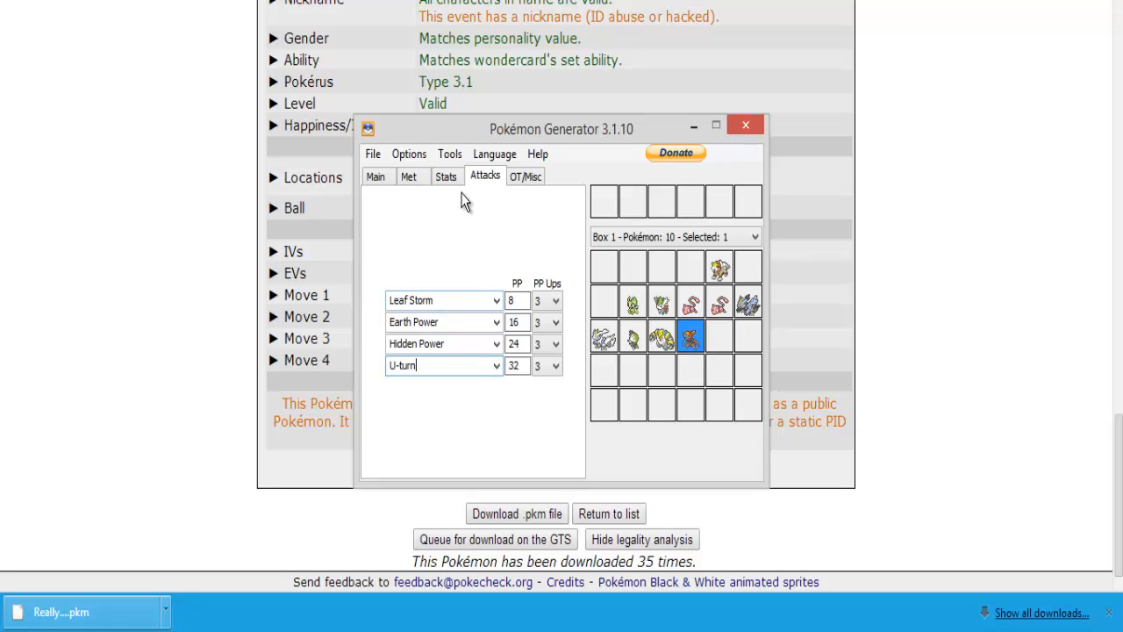
# - Set the Celebi's Attack and Defense IVs to 30
pyautogui.click(446, 176)
pyautogui.doubleClick(464, 237)
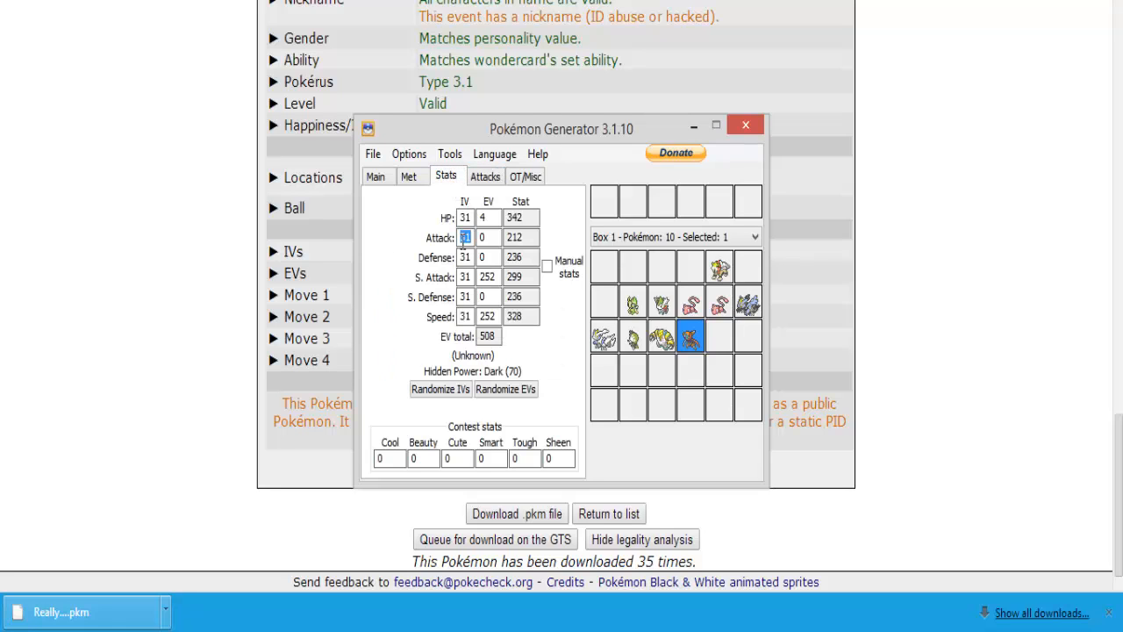
pyautogui.write('30')
pyautogui.press('Tab')
pyautogui.write('30')
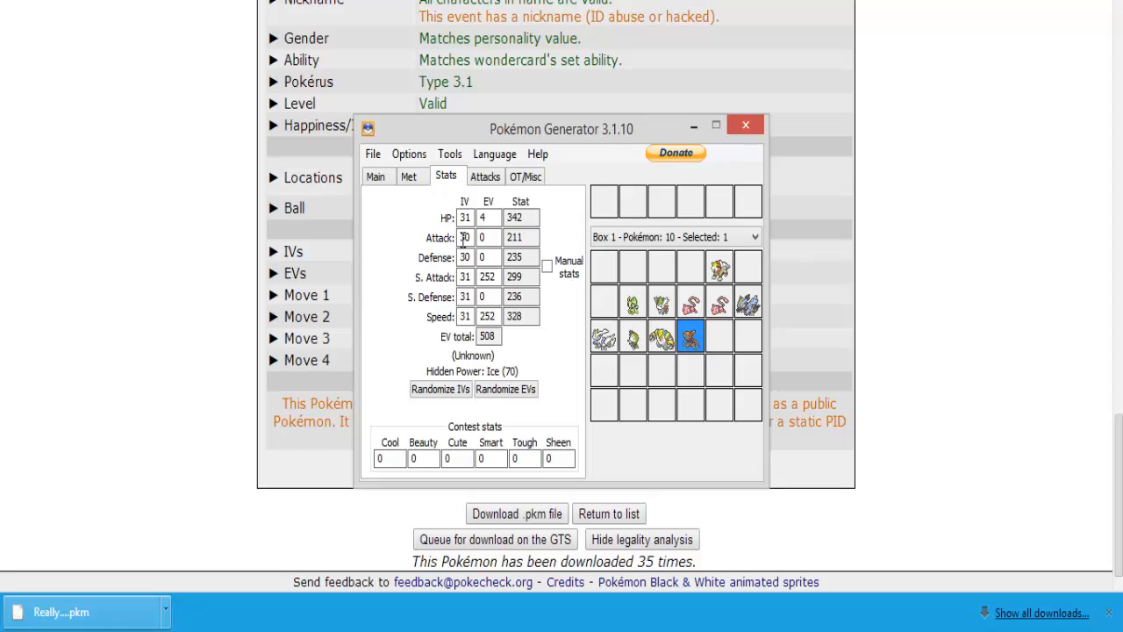
# - Set the trainer gender to Male in the trainer information, and recheck the Celebi's moves and stats
pyautogui.click(485, 176)
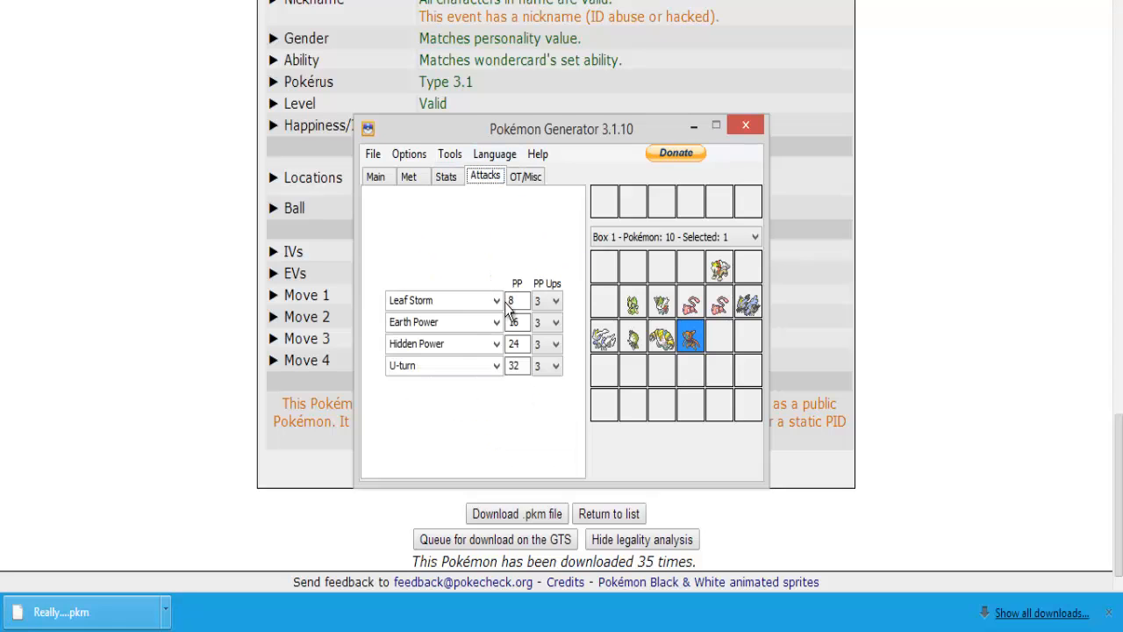
pyautogui.click(534, 179)
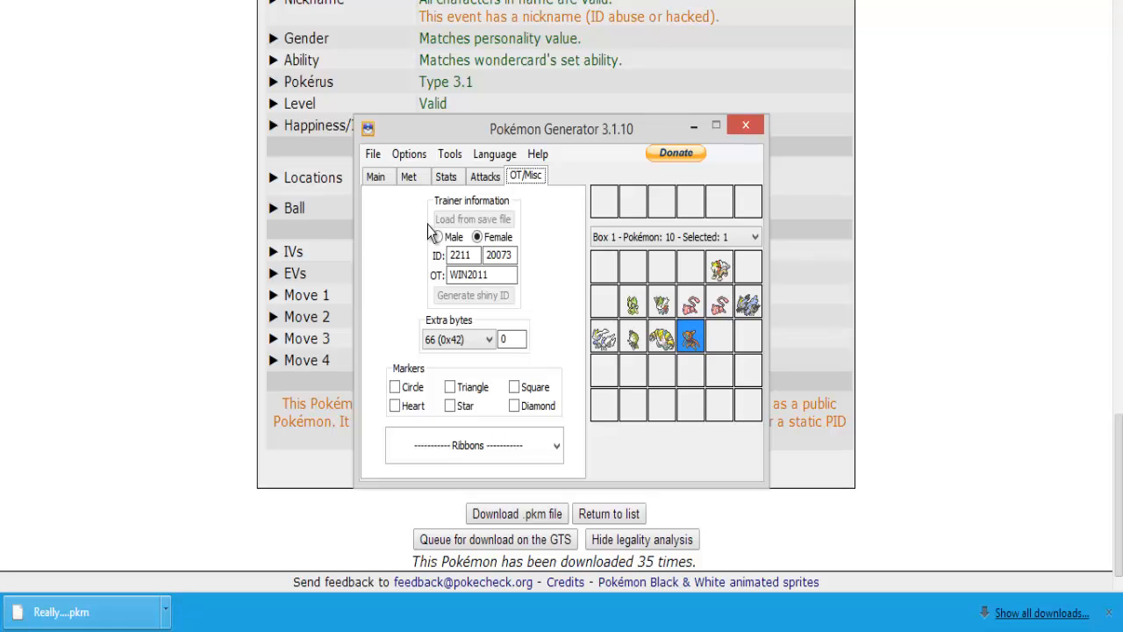
pyautogui.click(443, 238)
pyautogui.click(477, 176)
pyautogui.click(445, 176)
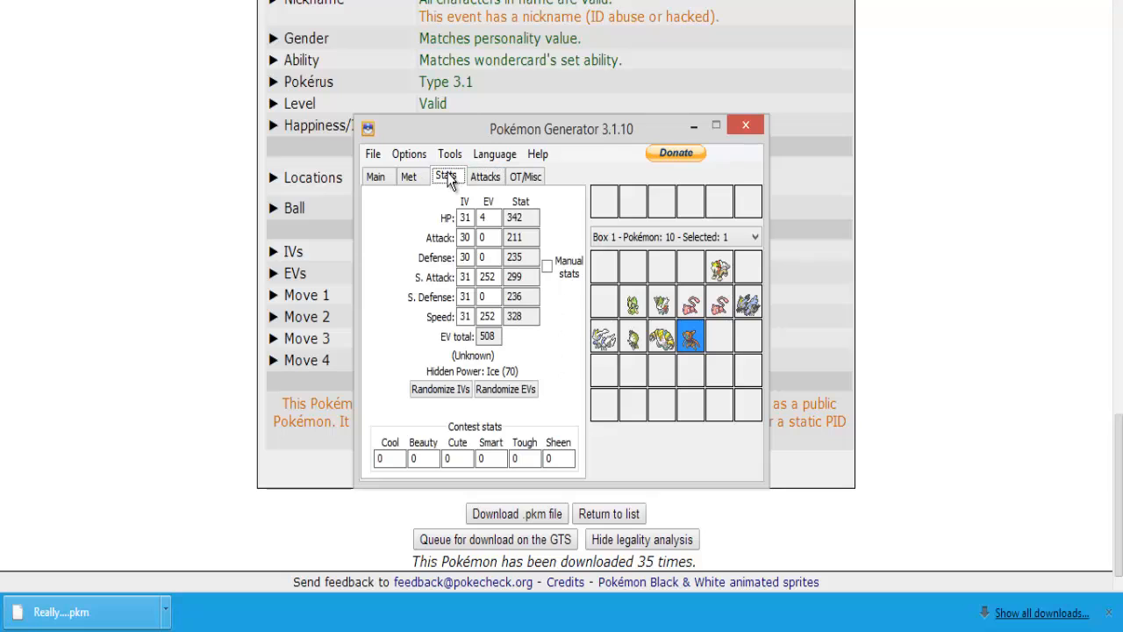
# - Recheck the Celebi's met, main and trainer information, and store it in the empty box slot right after the Deoxys
pyautogui.click(409, 176)
pyautogui.click(378, 178)
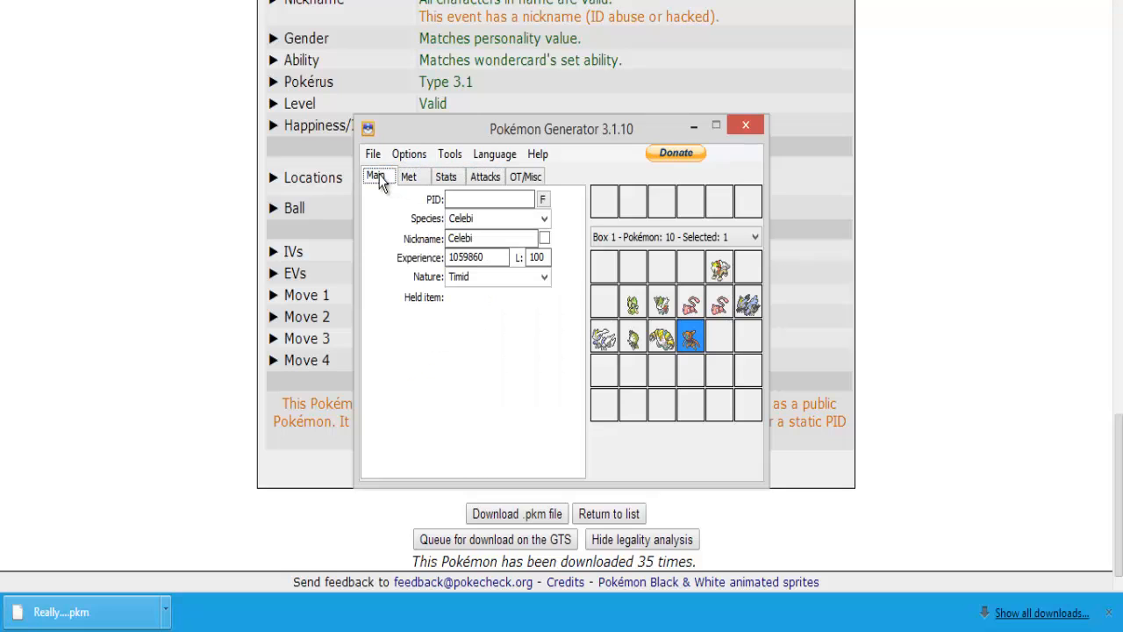
pyautogui.click(537, 178)
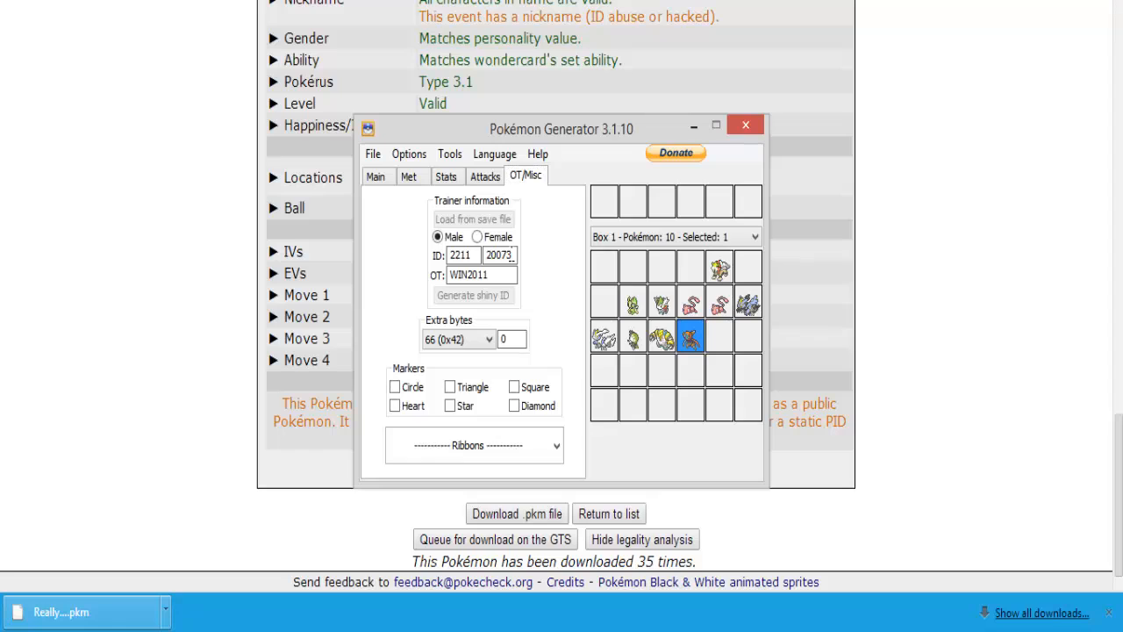
pyautogui.doubleClick(509, 255)
pyautogui.rightClick(720, 339)
pyautogui.click(754, 376)
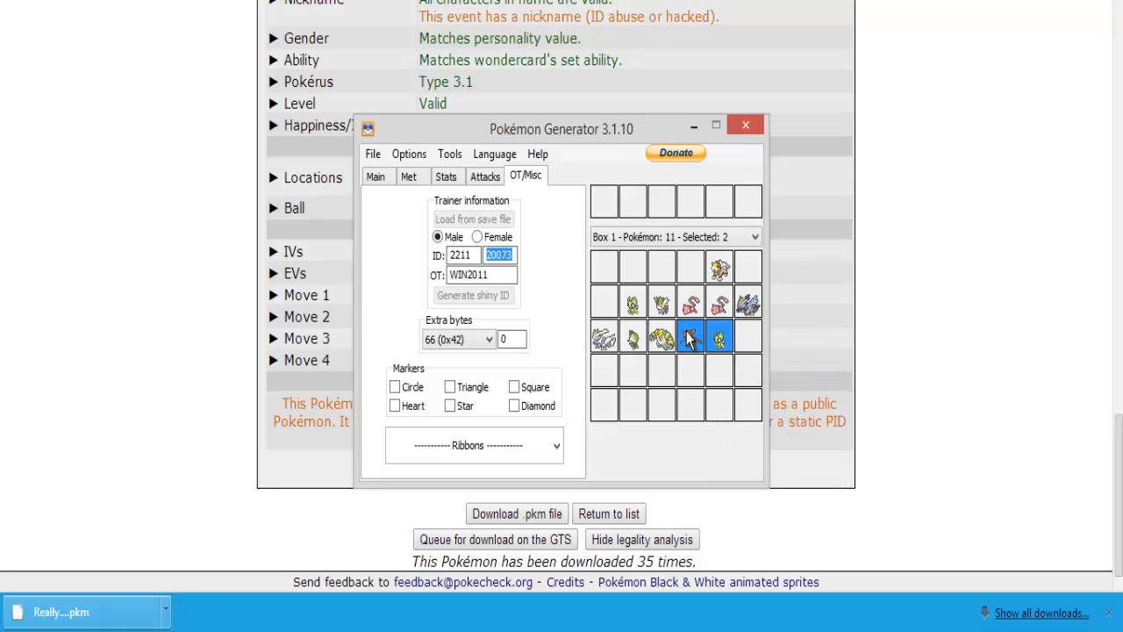
# - View the Deoxys's trainer information and copy its secret ID into the stored Celebi's trainer information
pyautogui.rightClick(690, 343)
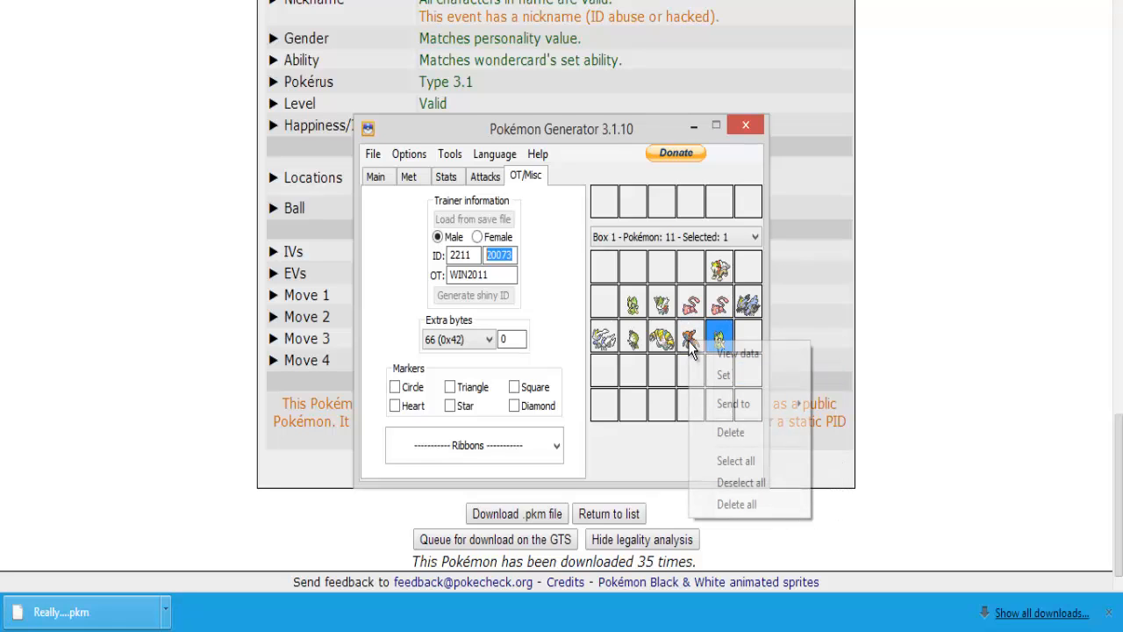
pyautogui.click(735, 353)
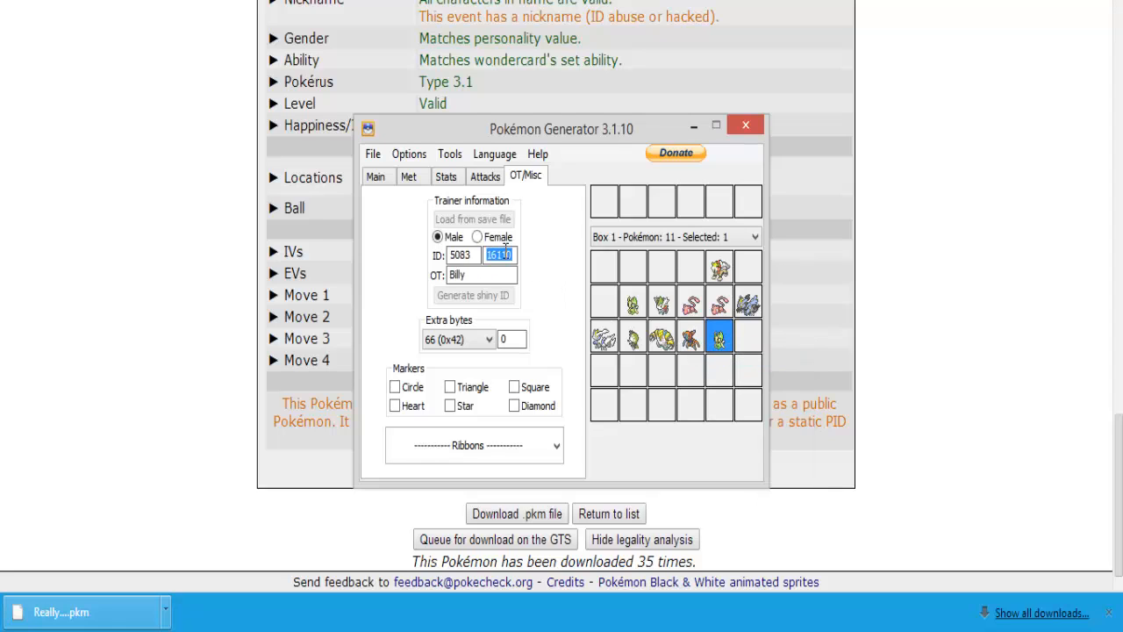
pyautogui.rightClick(719, 341)
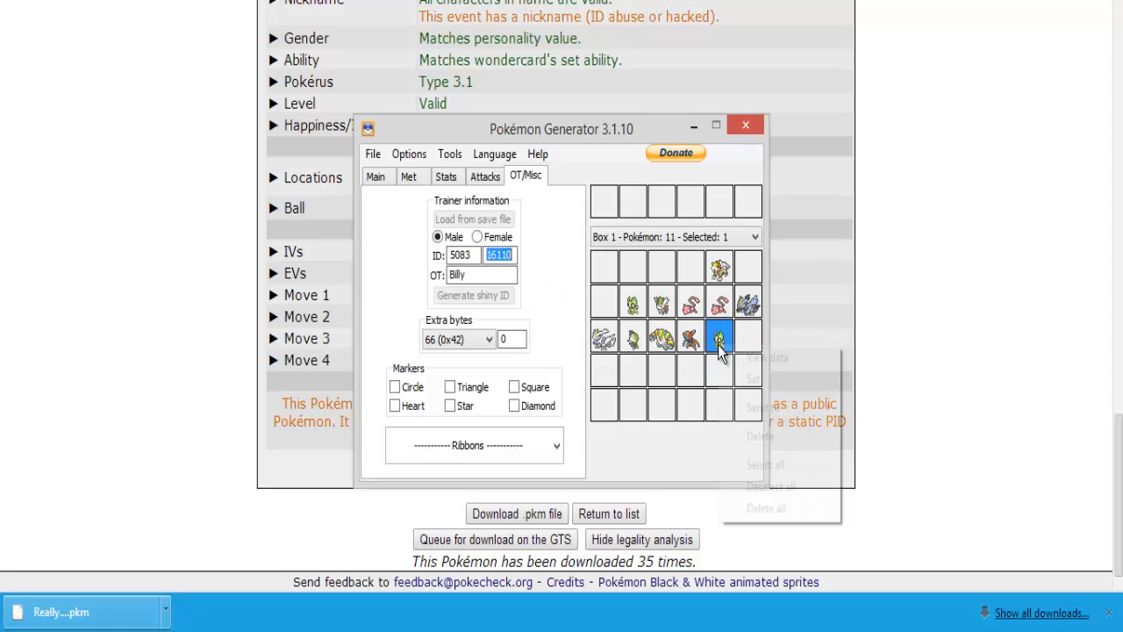
pyautogui.click(739, 358)
pyautogui.doubleClick(502, 254)
pyautogui.write('16110')
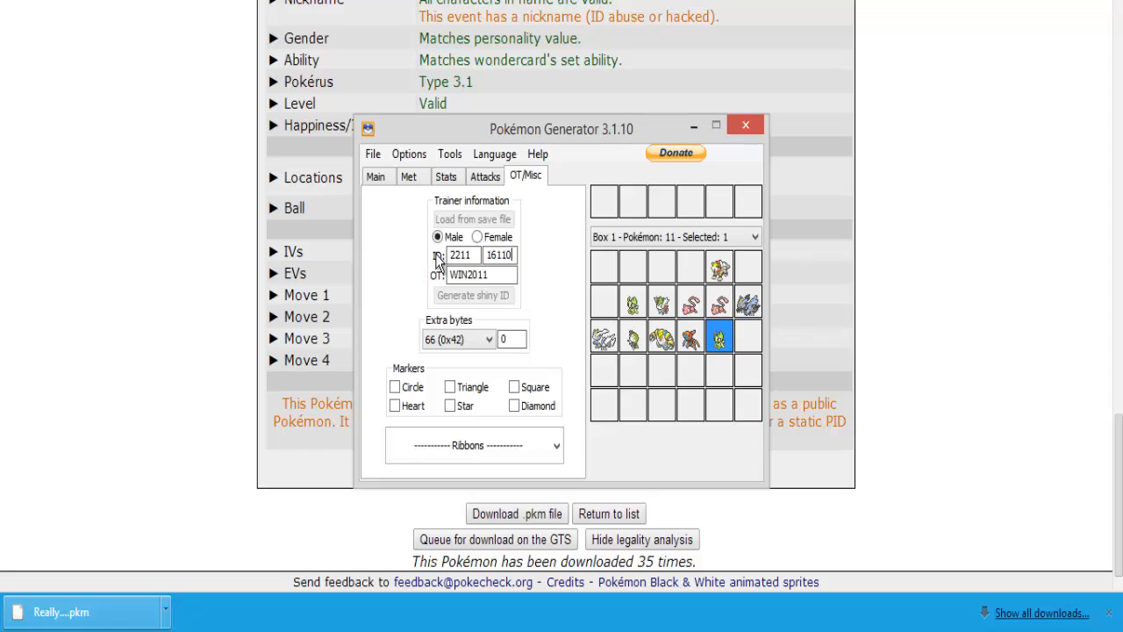
# - Examine the Celebi's original trainer name and ID, and review its moves, stats, met details and main information
pyautogui.doubleClick(483, 273)
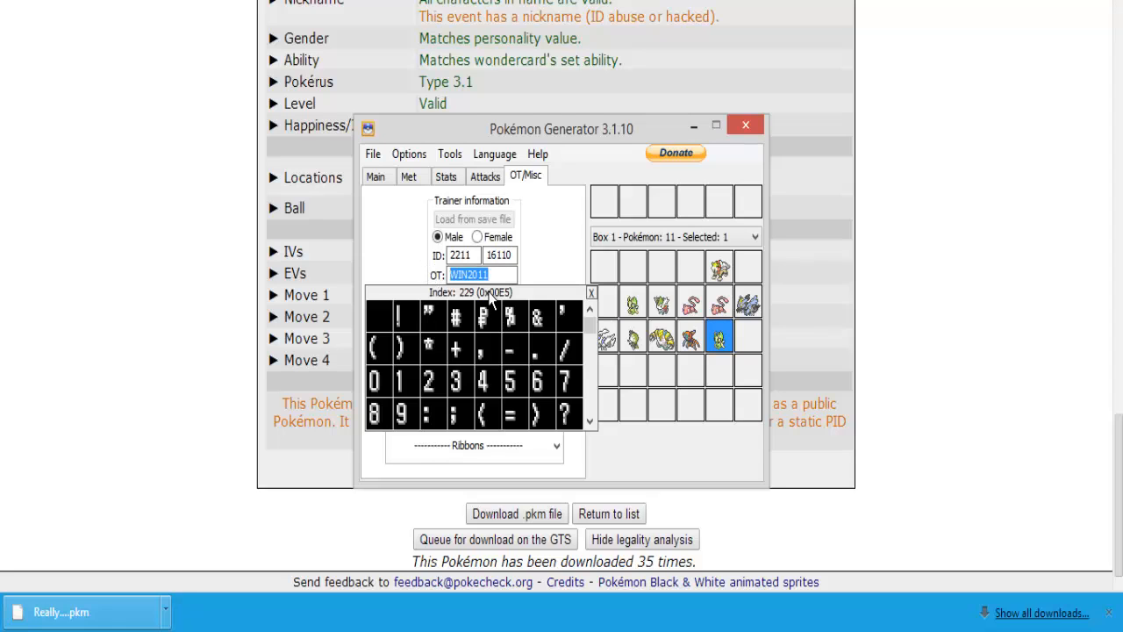
pyautogui.click(590, 293)
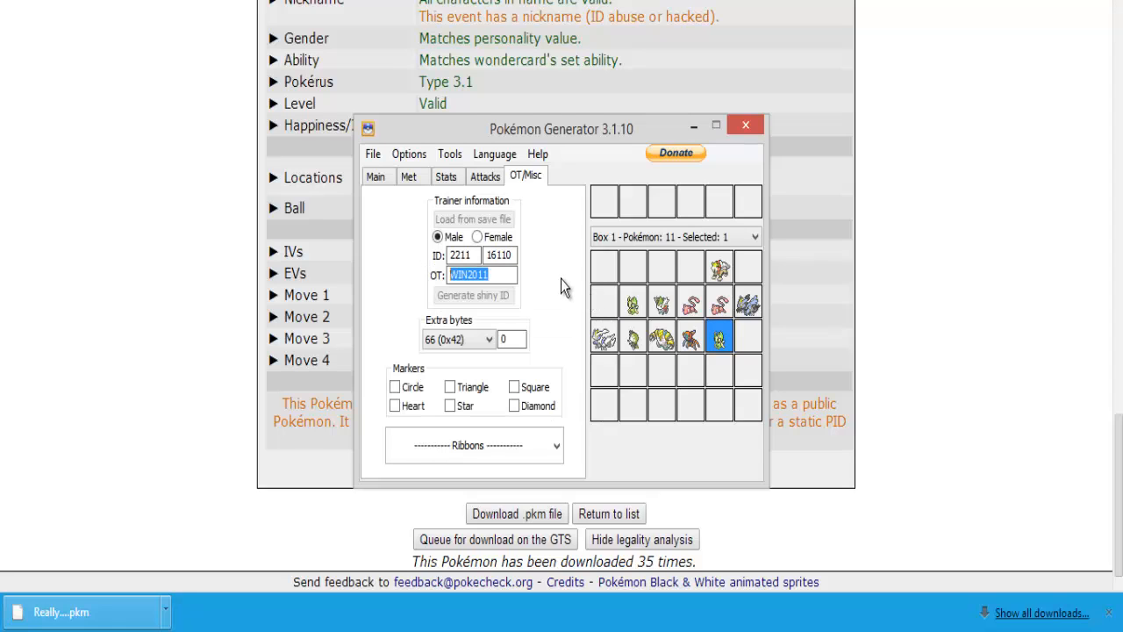
pyautogui.click(514, 256)
pyautogui.doubleClick(459, 255)
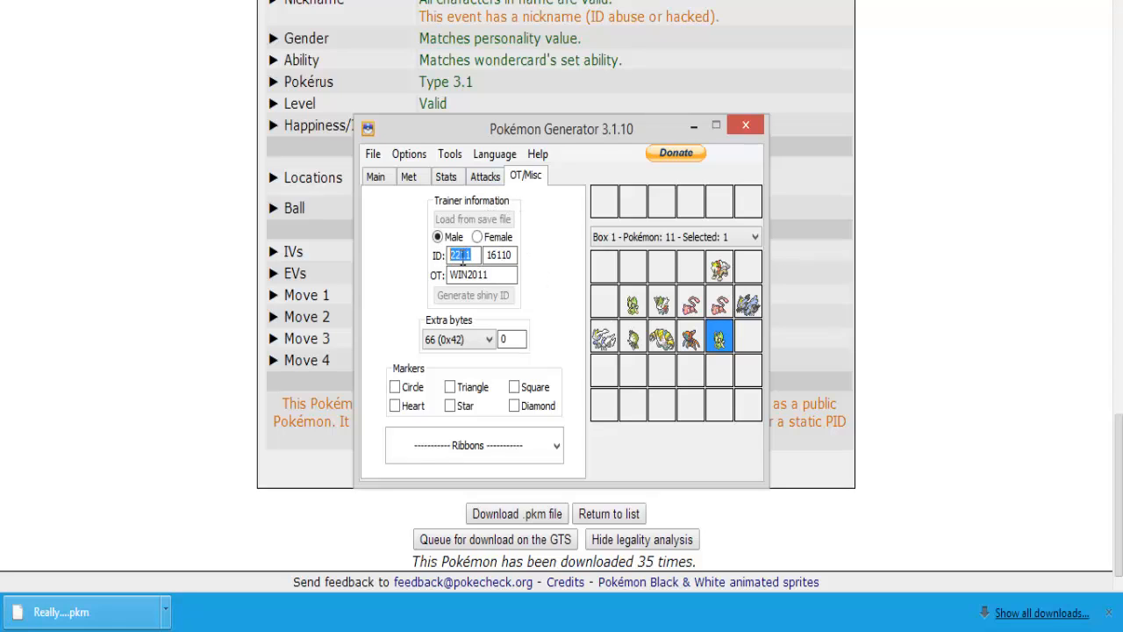
pyautogui.click(463, 259)
pyautogui.click(490, 178)
pyautogui.click(452, 174)
pyautogui.click(407, 176)
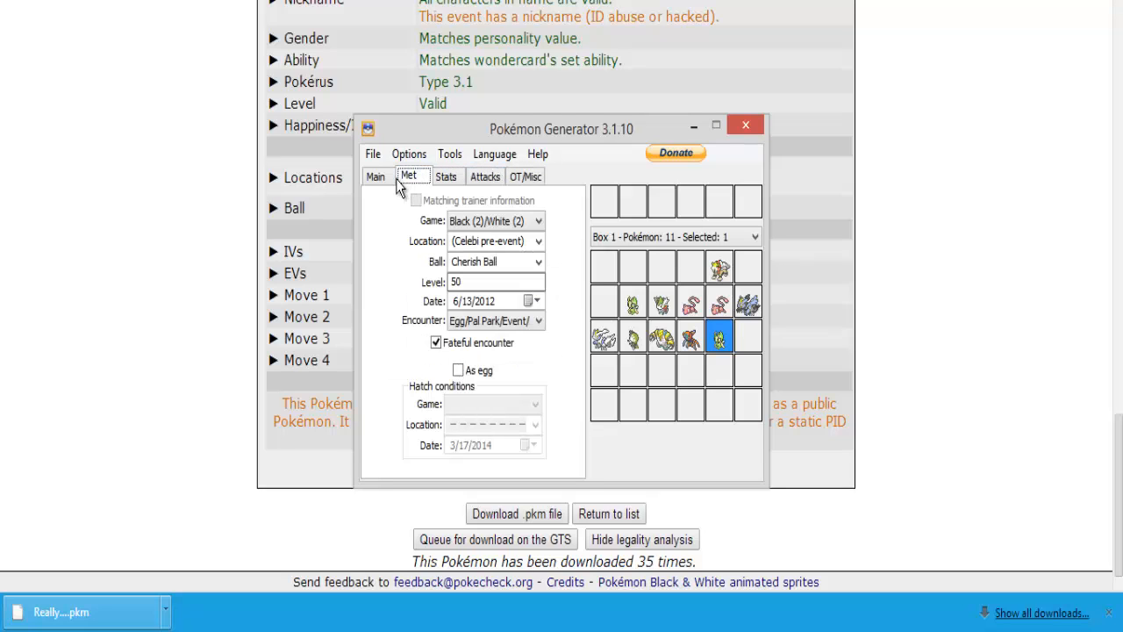
pyautogui.click(386, 179)
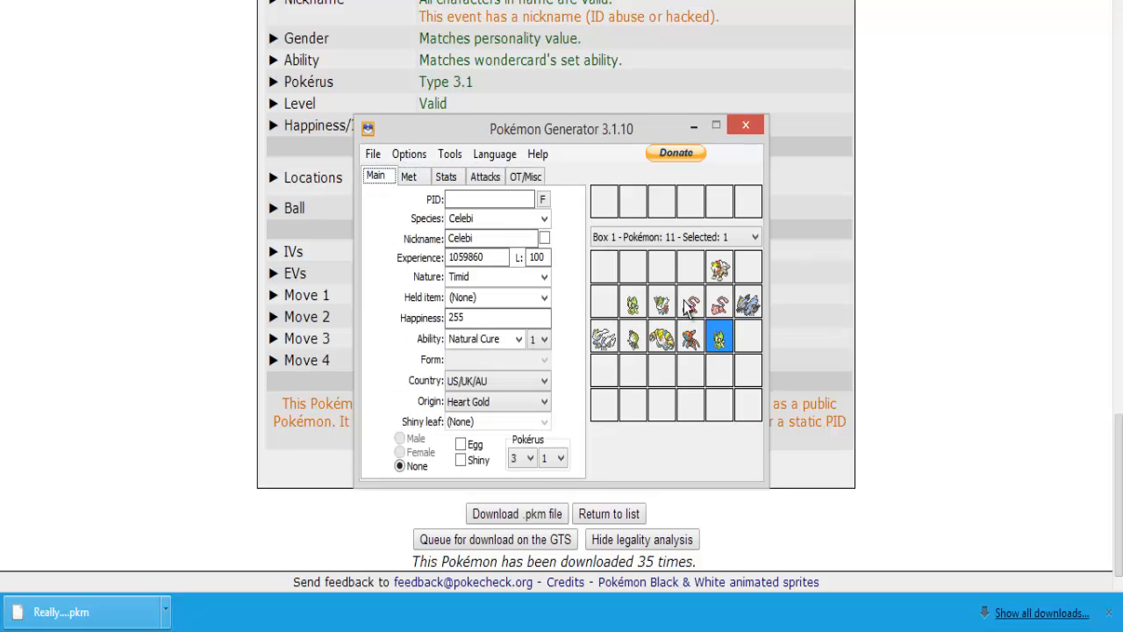
# - Store the updated Celebi in its box slot and save it as Celebi@ChoiceScarf in the Pokemon X and Y PokeBank folder
pyautogui.rightClick(718, 339)
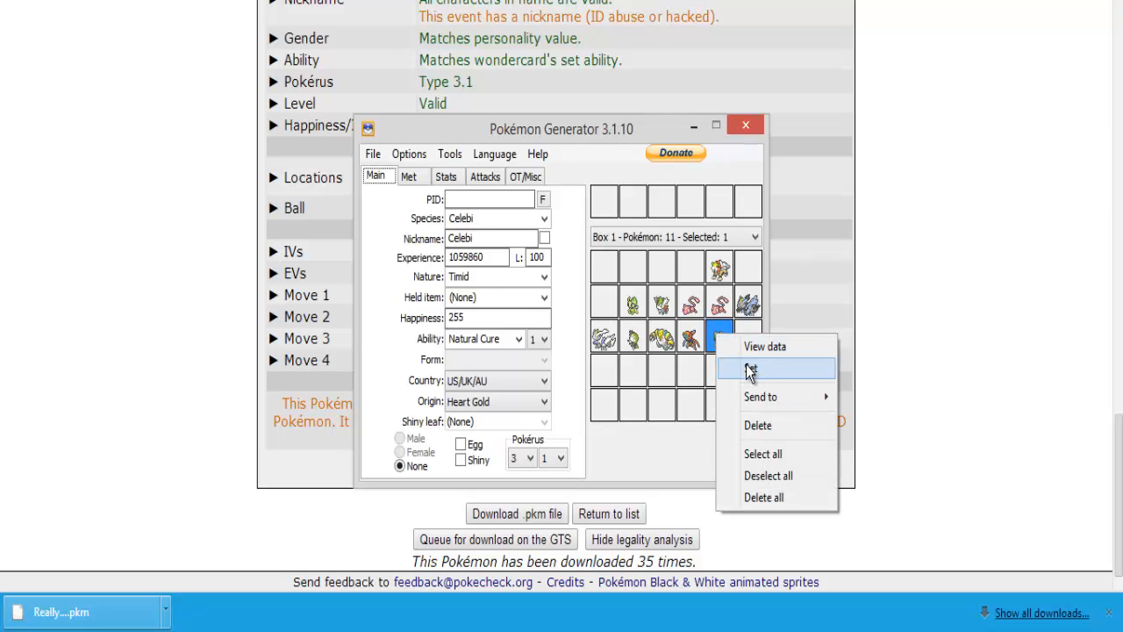
pyautogui.click(746, 369)
pyautogui.click(373, 155)
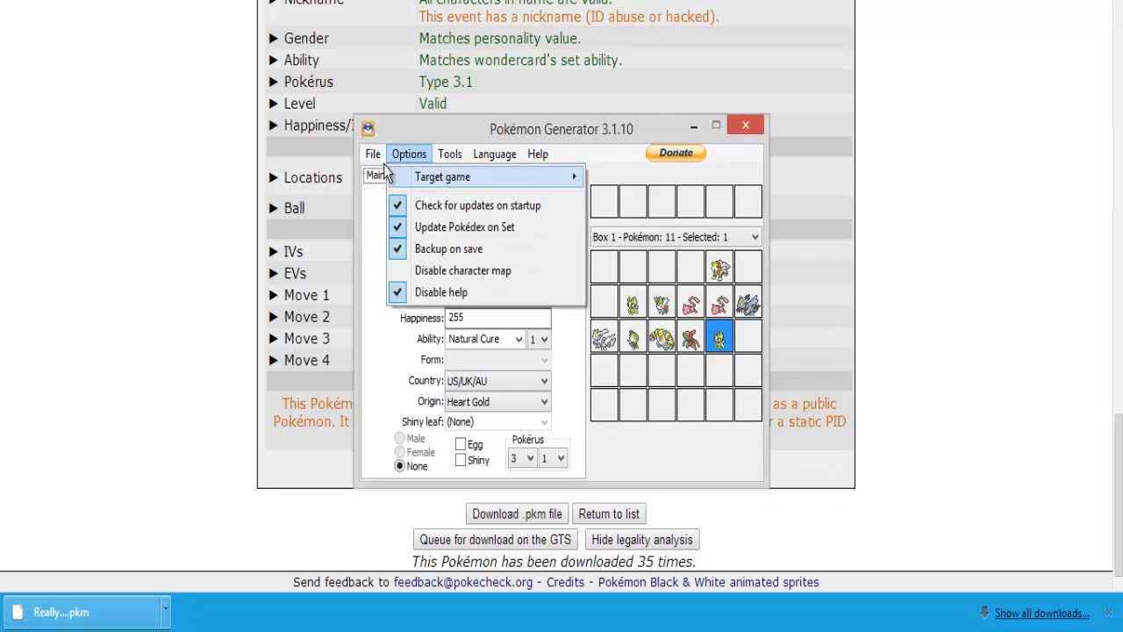
pyautogui.click(383, 211)
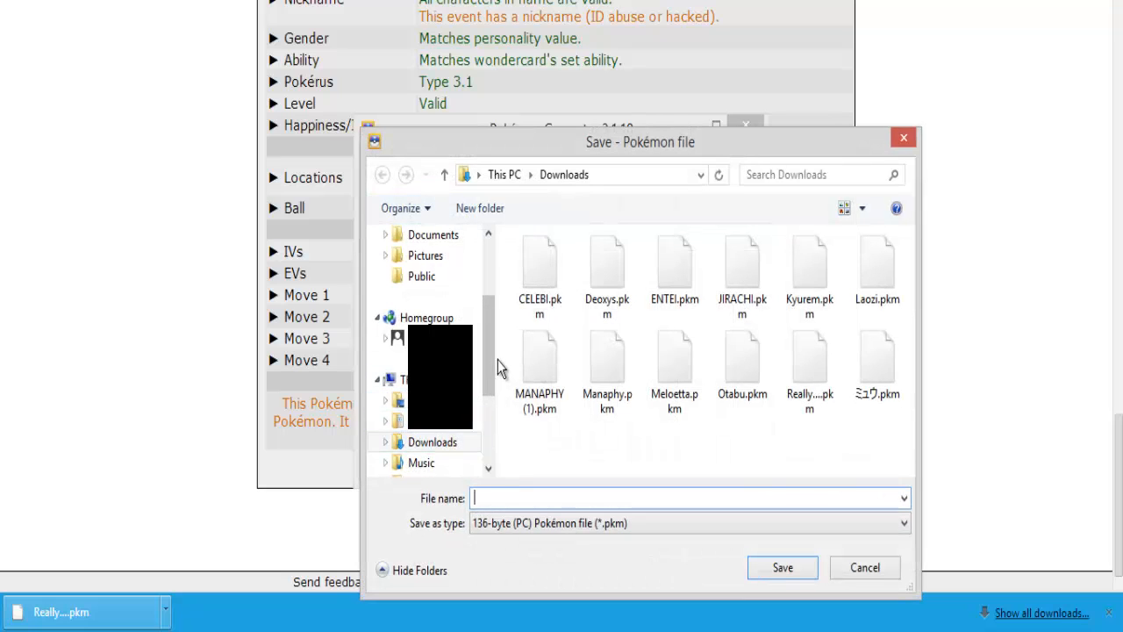
pyautogui.moveTo(489, 347); pyautogui.dragTo(489, 328)
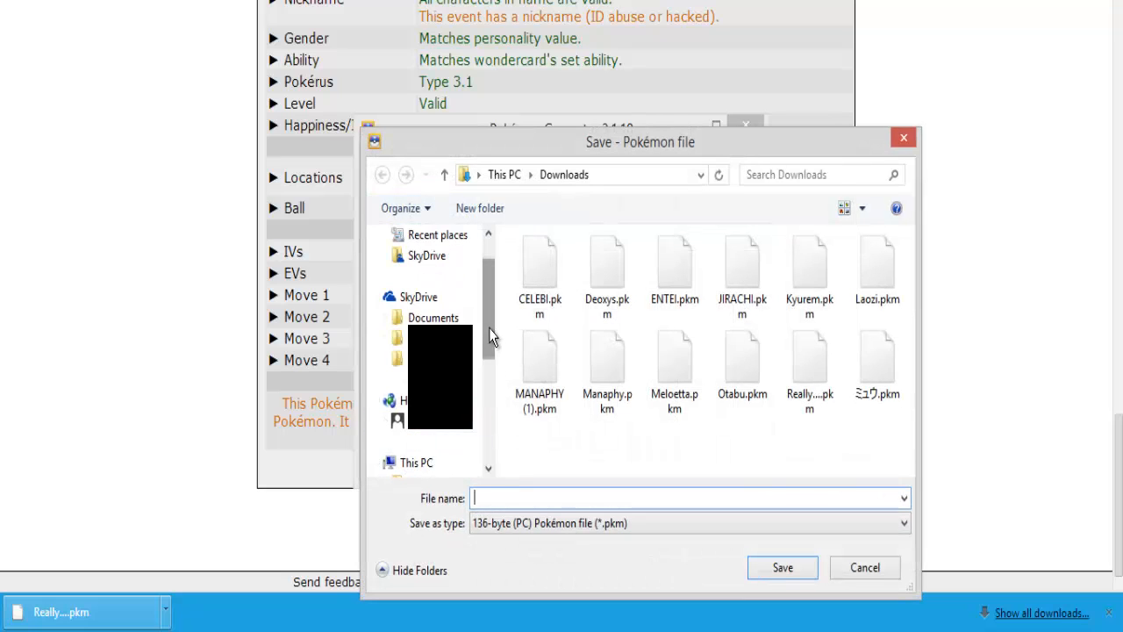
pyautogui.click(421, 236)
pyautogui.doubleClick(627, 286)
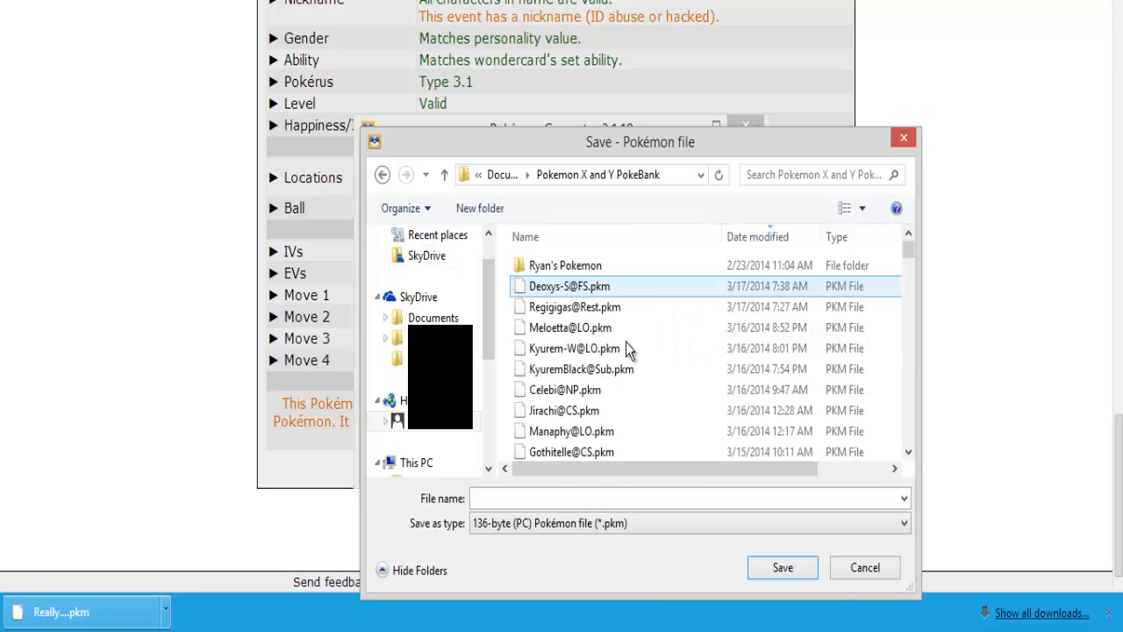
pyautogui.write('Celeb')
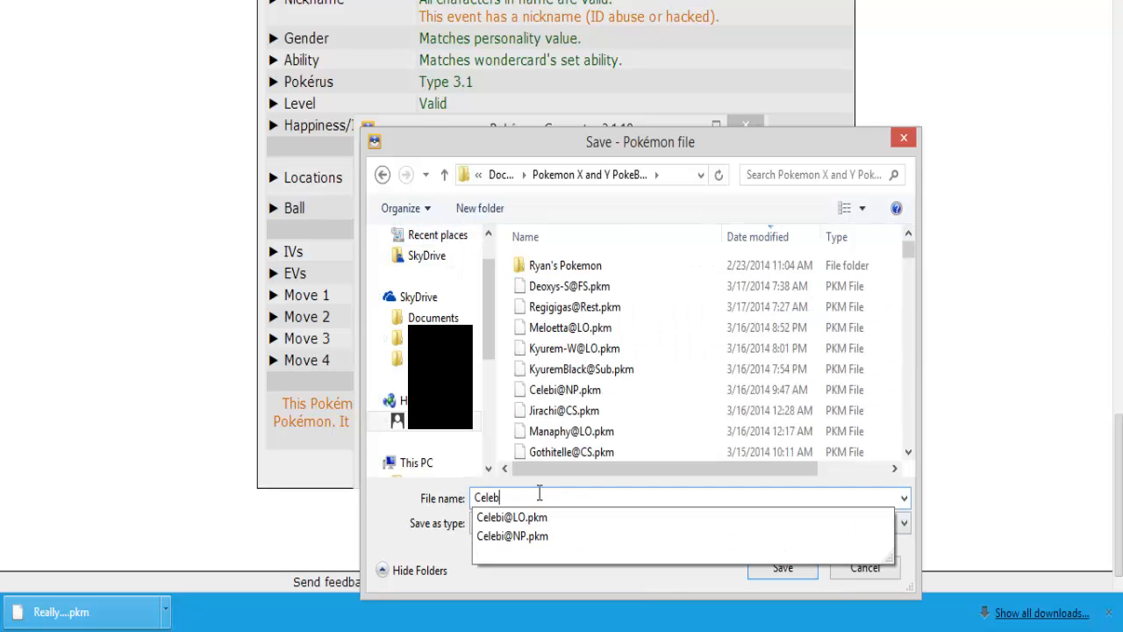
pyautogui.write('i@C')
pyautogui.write('ho')
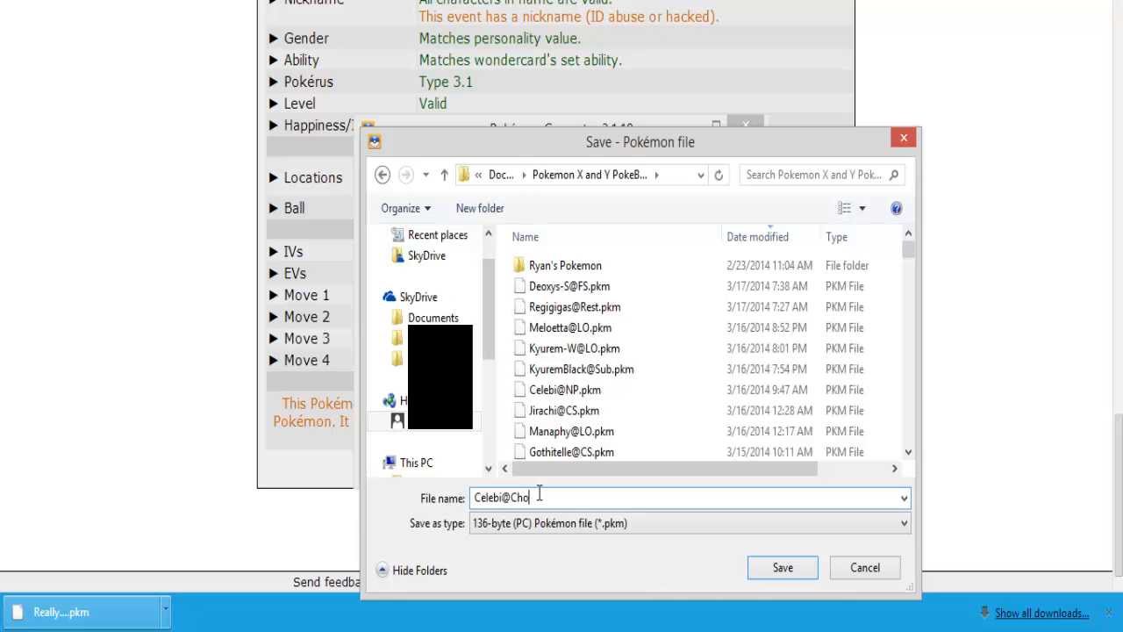
pyautogui.write('iceScarf')
pyautogui.press('Return')
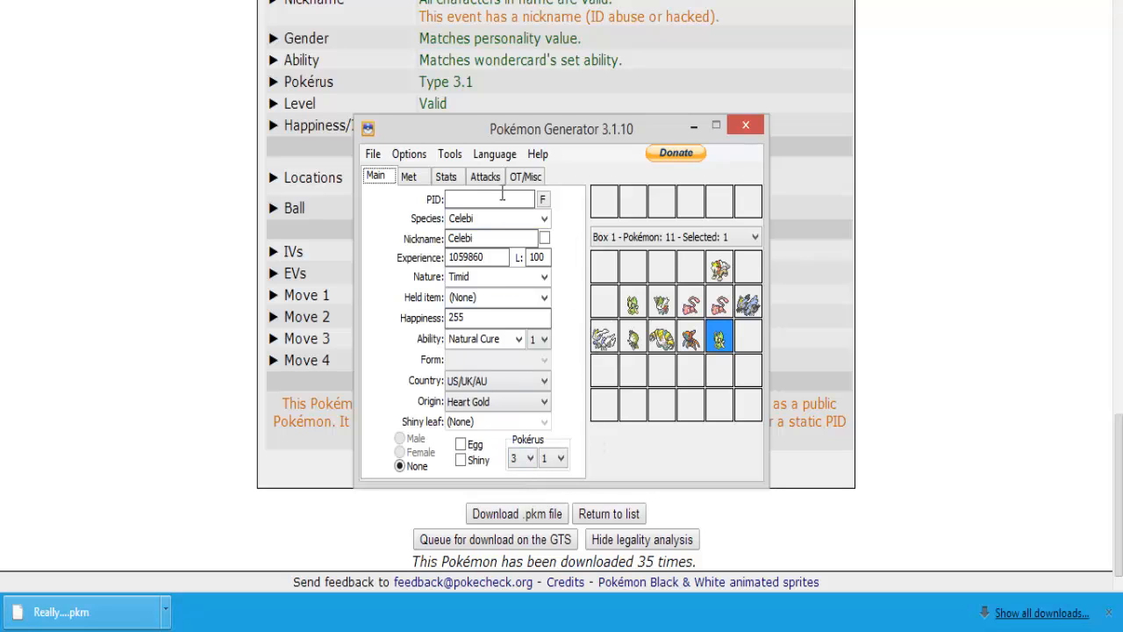
# - Open the Code Generator and check its options, keeping White 2, activation button Select and code generation for the selected Pokémon
pyautogui.click(457, 156)
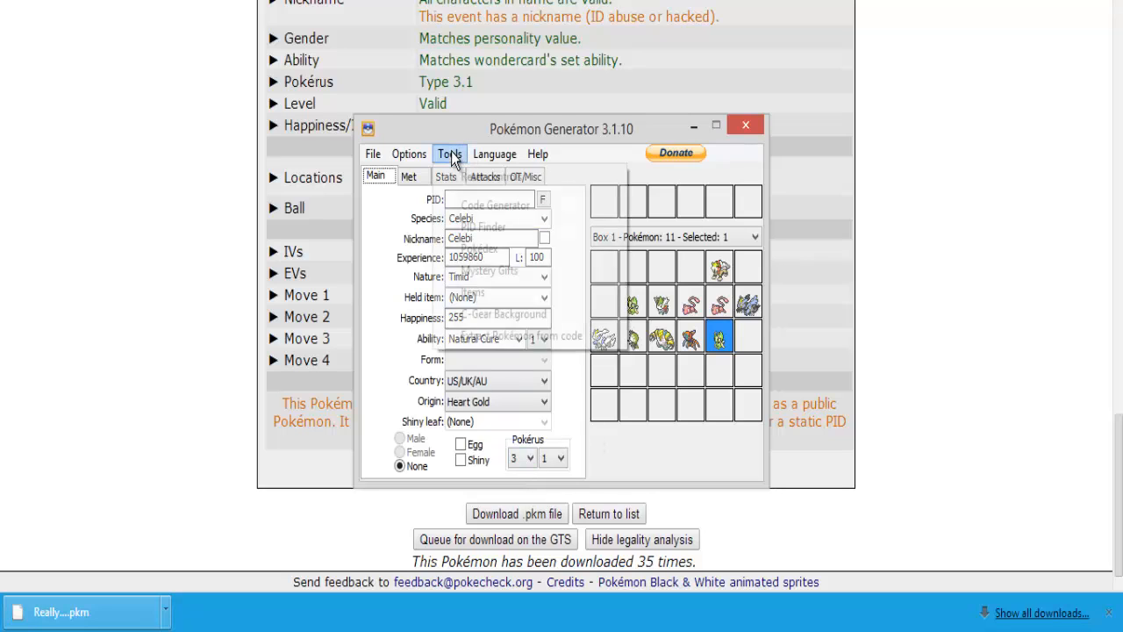
pyautogui.click(479, 209)
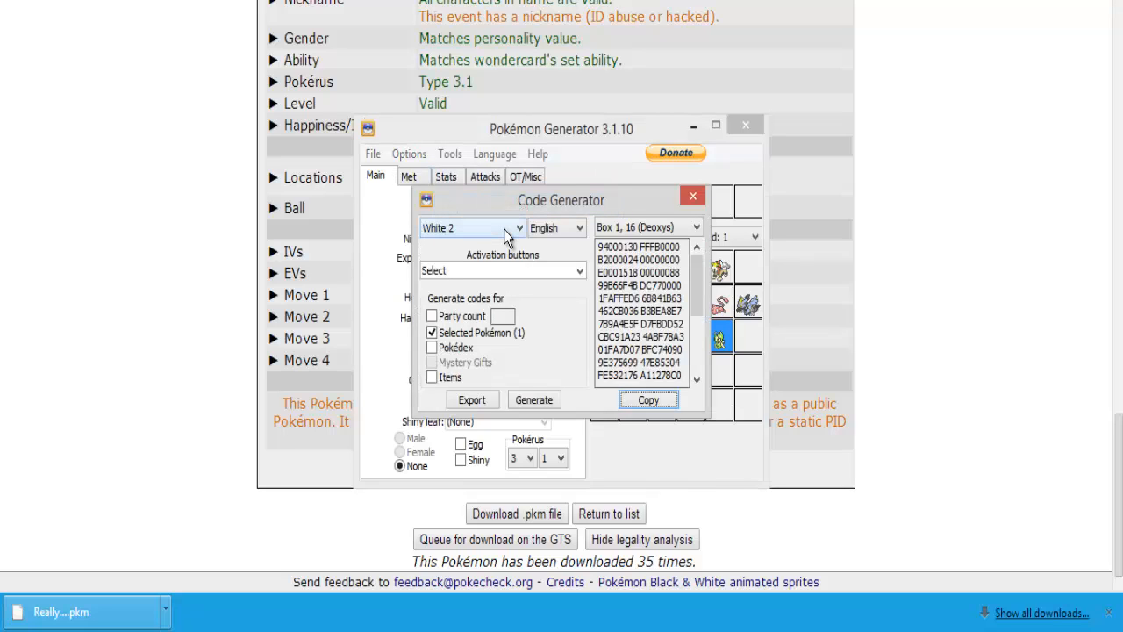
pyautogui.click(503, 229)
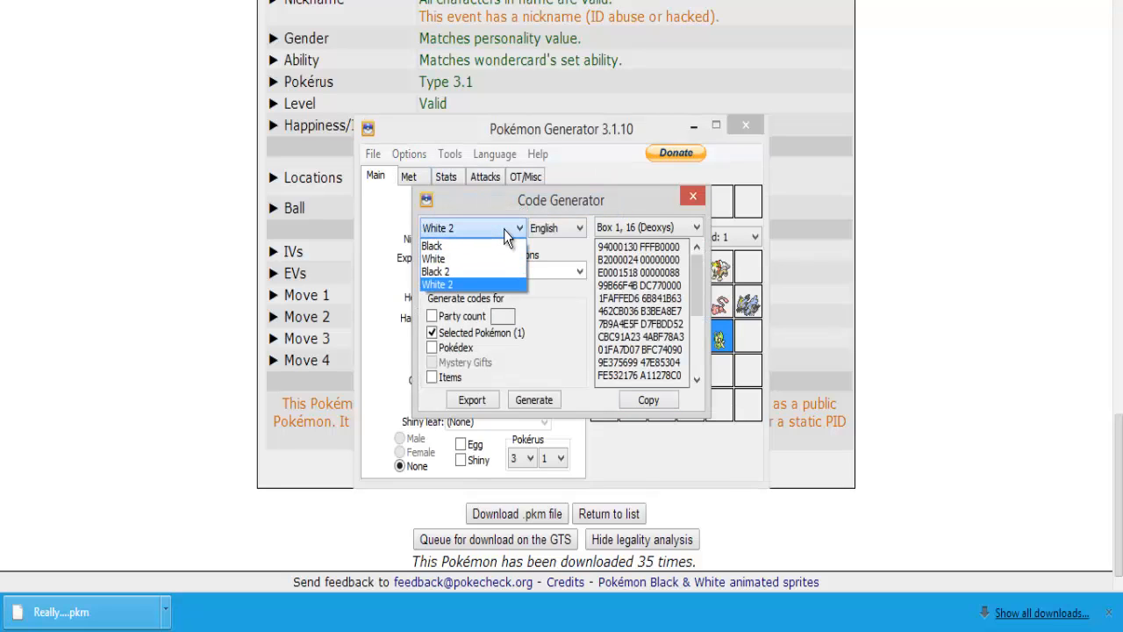
pyautogui.click(507, 232)
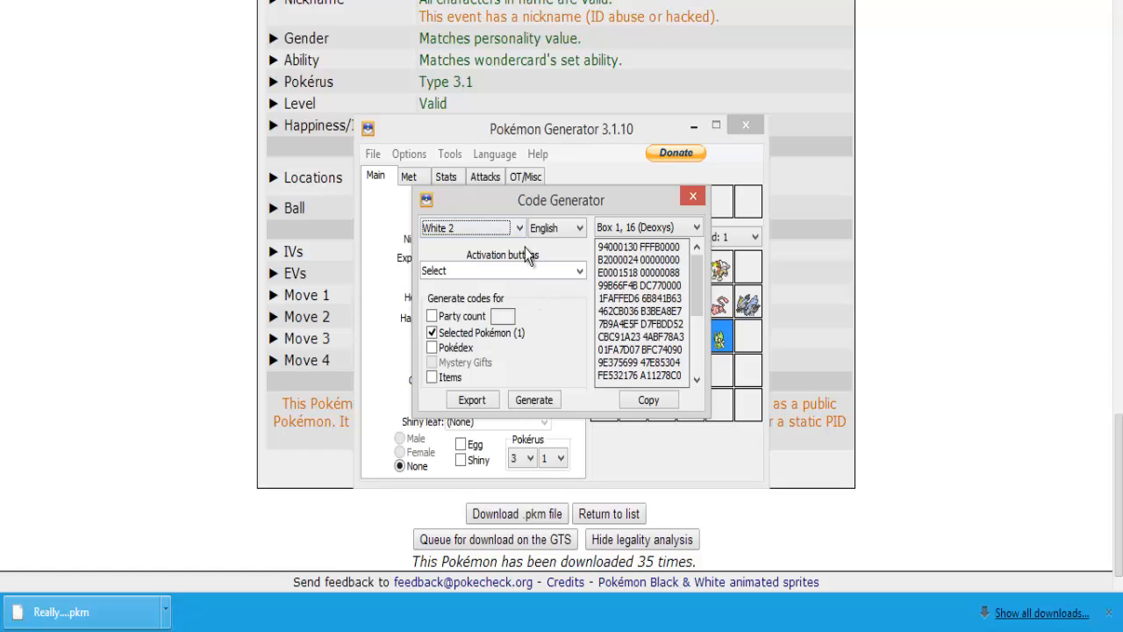
pyautogui.click(564, 272)
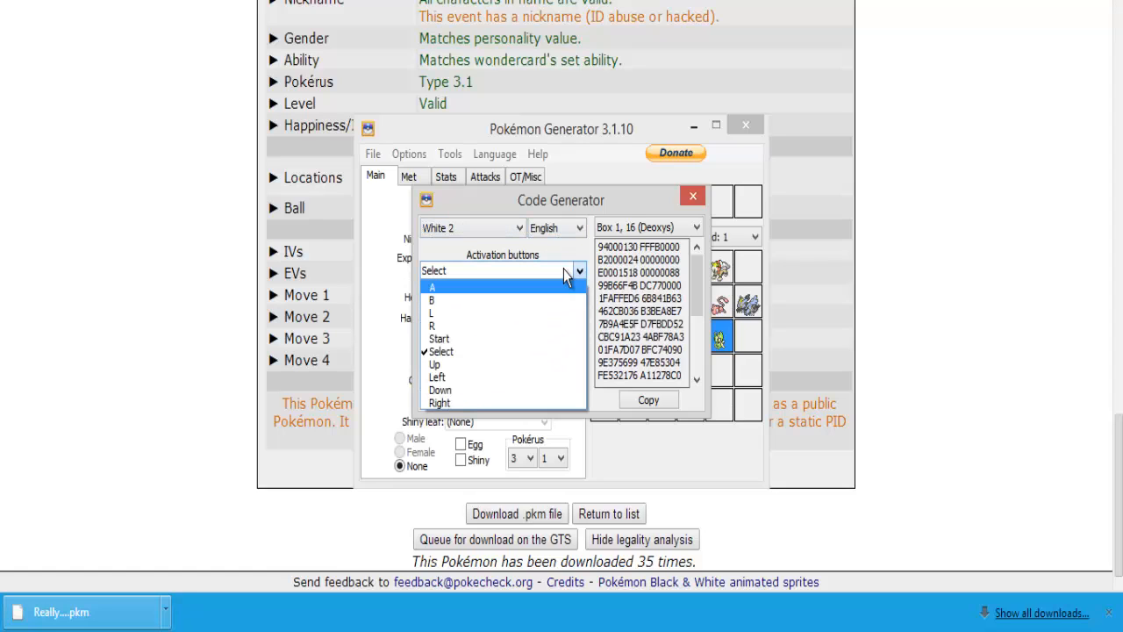
pyautogui.click(566, 274)
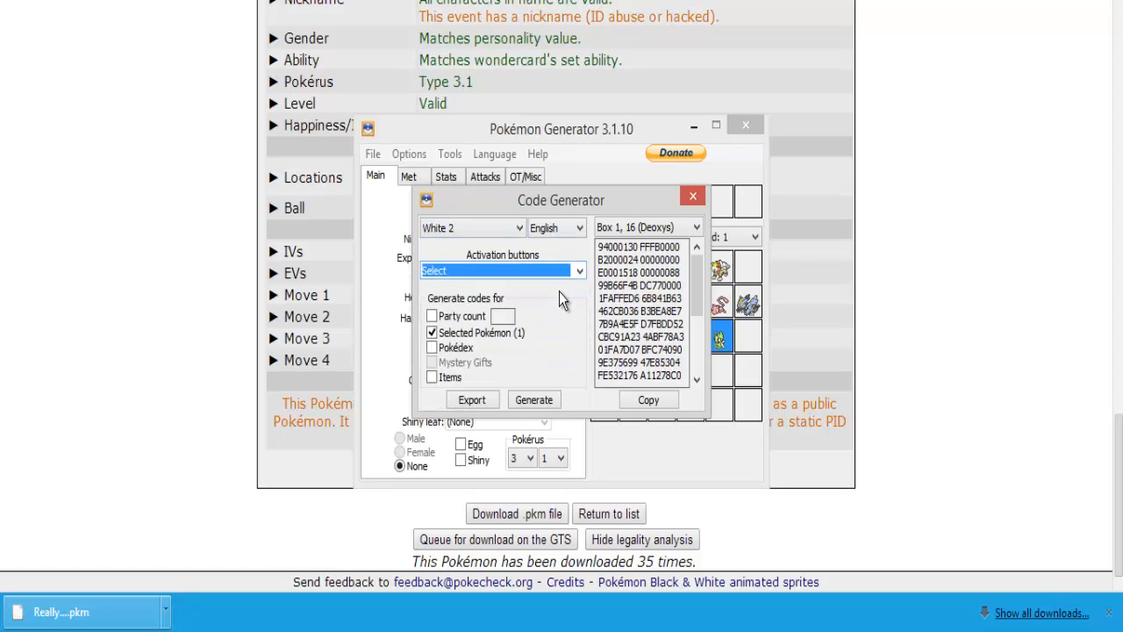
pyautogui.click(459, 337)
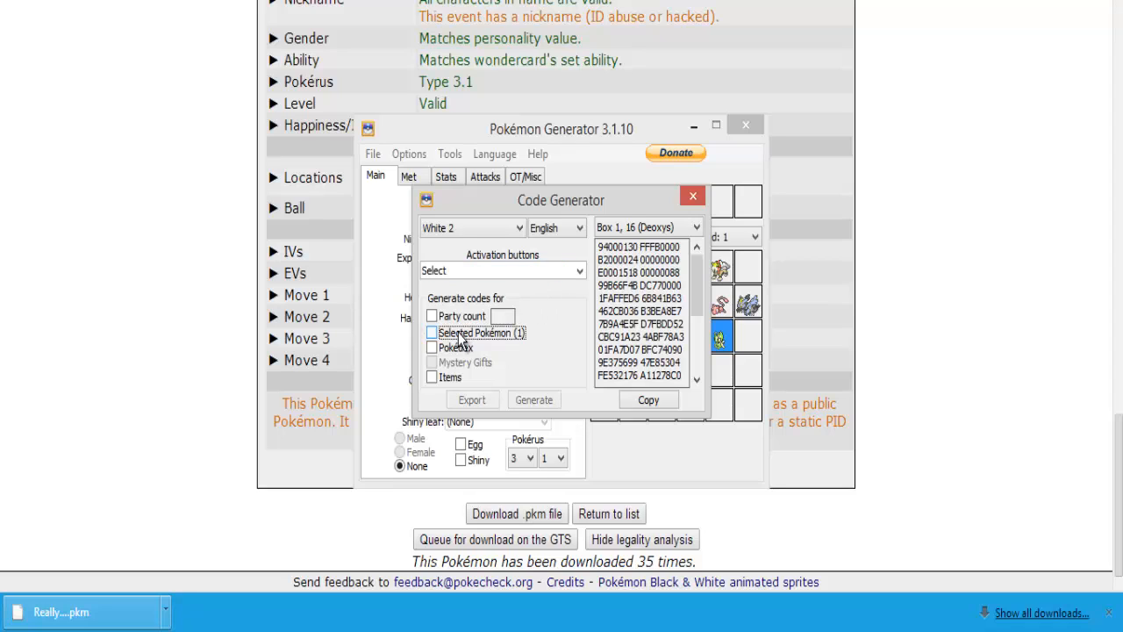
pyautogui.click(458, 335)
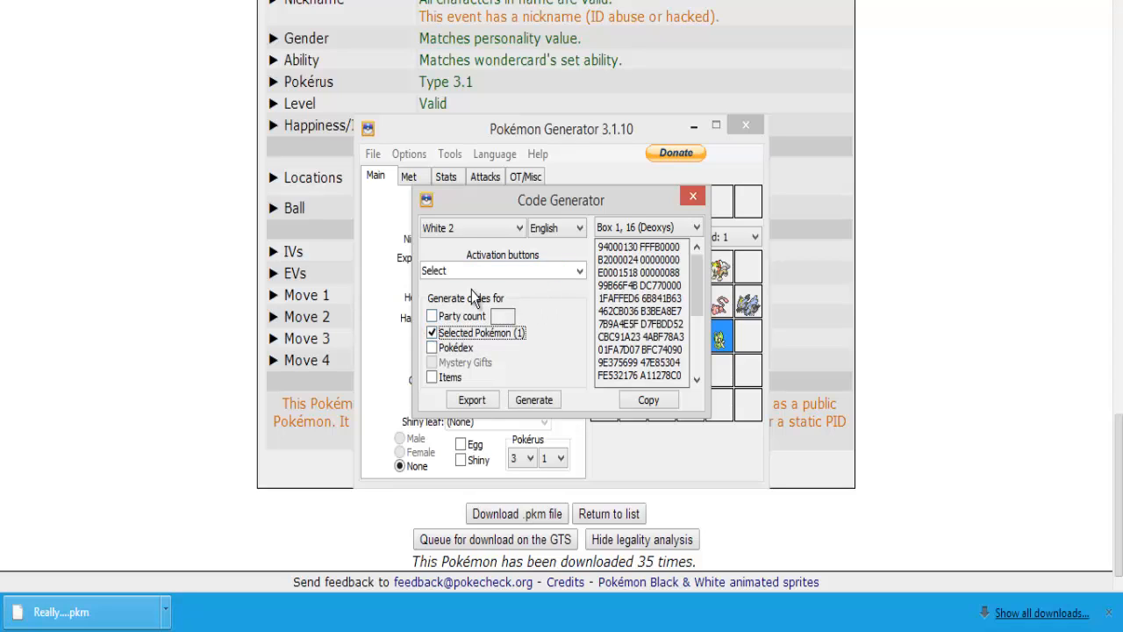
# - Generate the code for the selected Celebi, copy it and close the Code Generator
pyautogui.moveTo(632, 198)
pyautogui.mouseDown()
pyautogui.moveTo(489, 207)
pyautogui.moveTo(652, 192)
pyautogui.mouseUp()
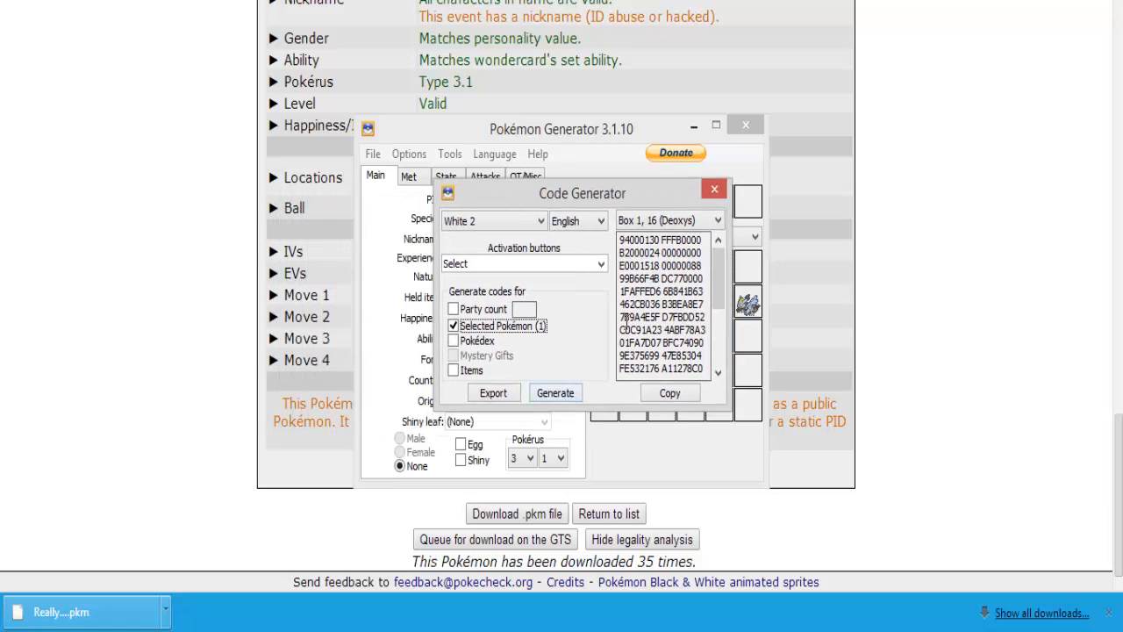
pyautogui.click(555, 393)
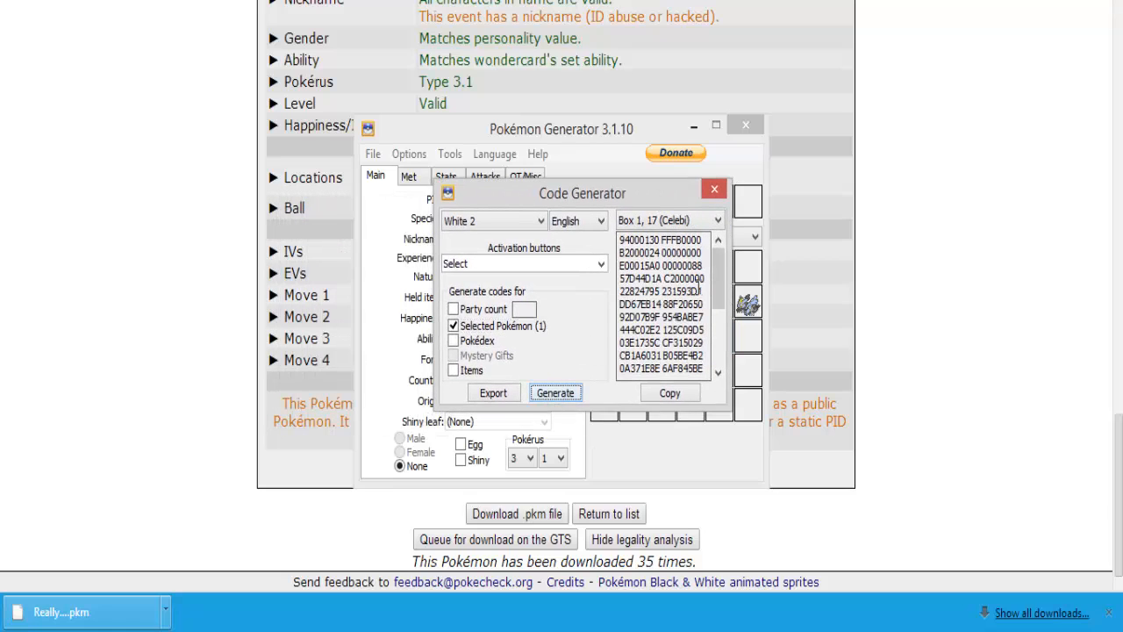
pyautogui.click(667, 390)
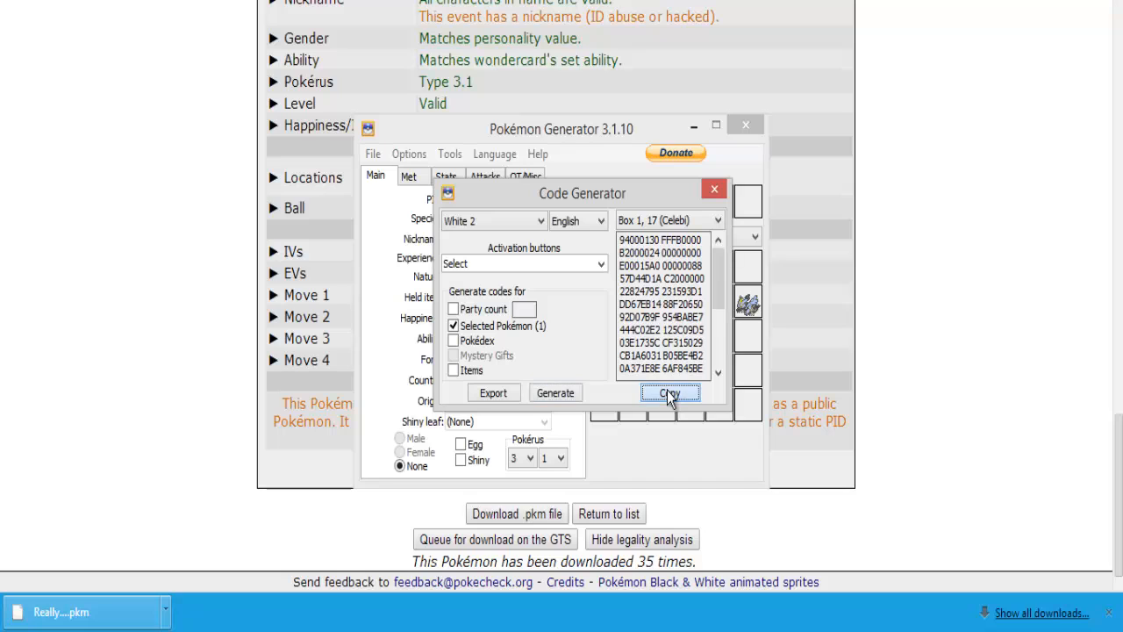
pyautogui.click(715, 190)
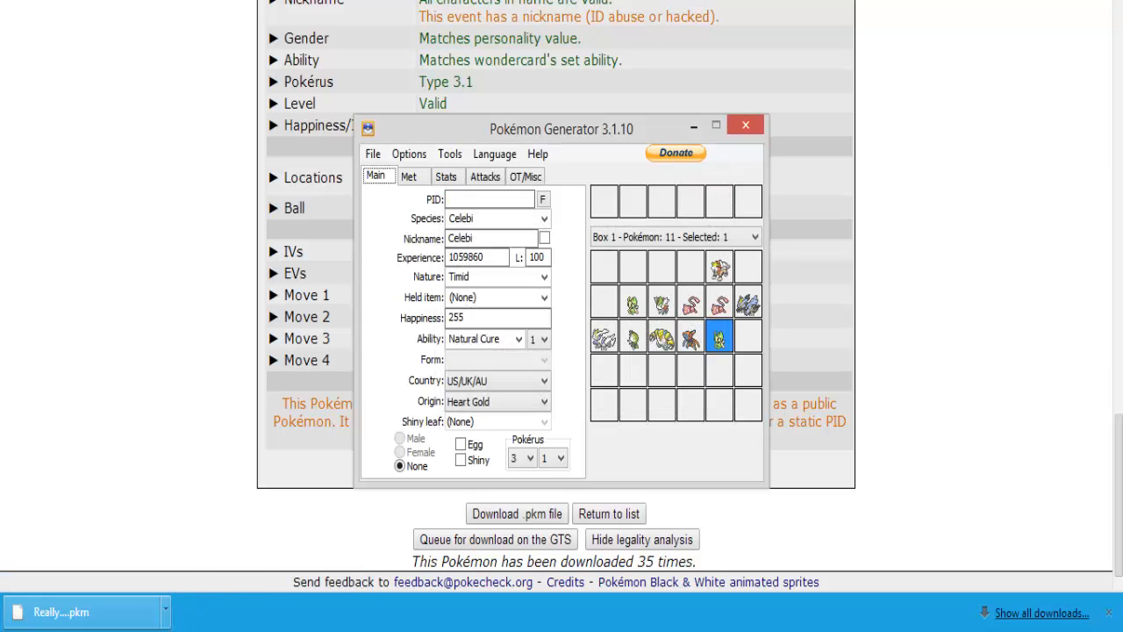
# - Switch to Action Replay DSi Code Manager and add a new cheat named Celebi Choice Scarf after Deoxys-S Spiker
pyautogui.click(169, 629)
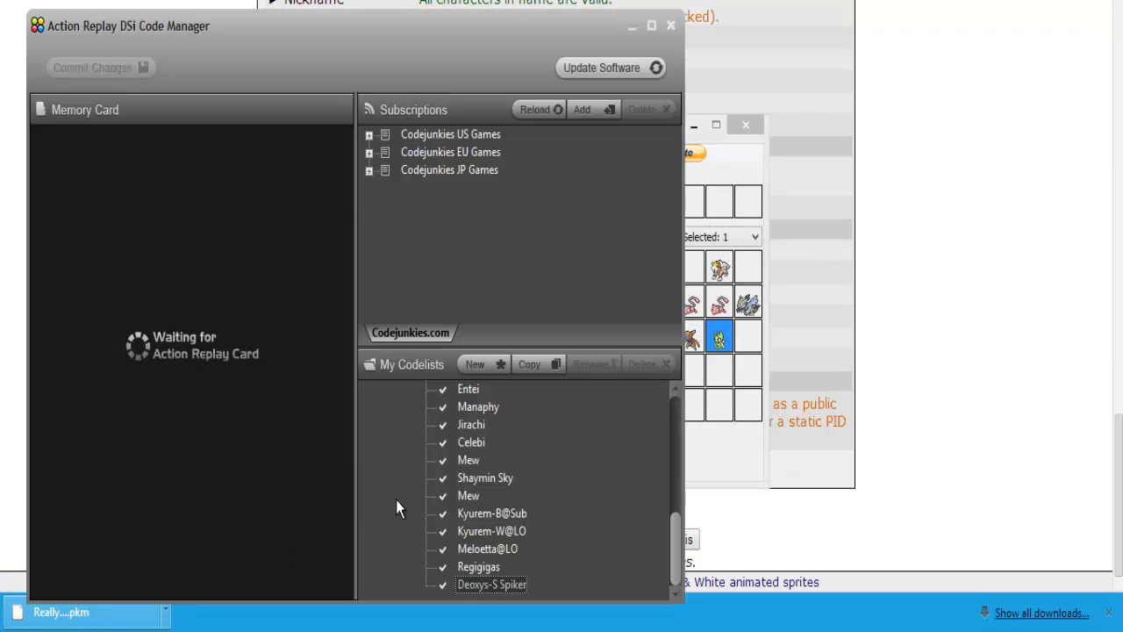
pyautogui.rightClick(509, 596)
pyautogui.click(544, 572)
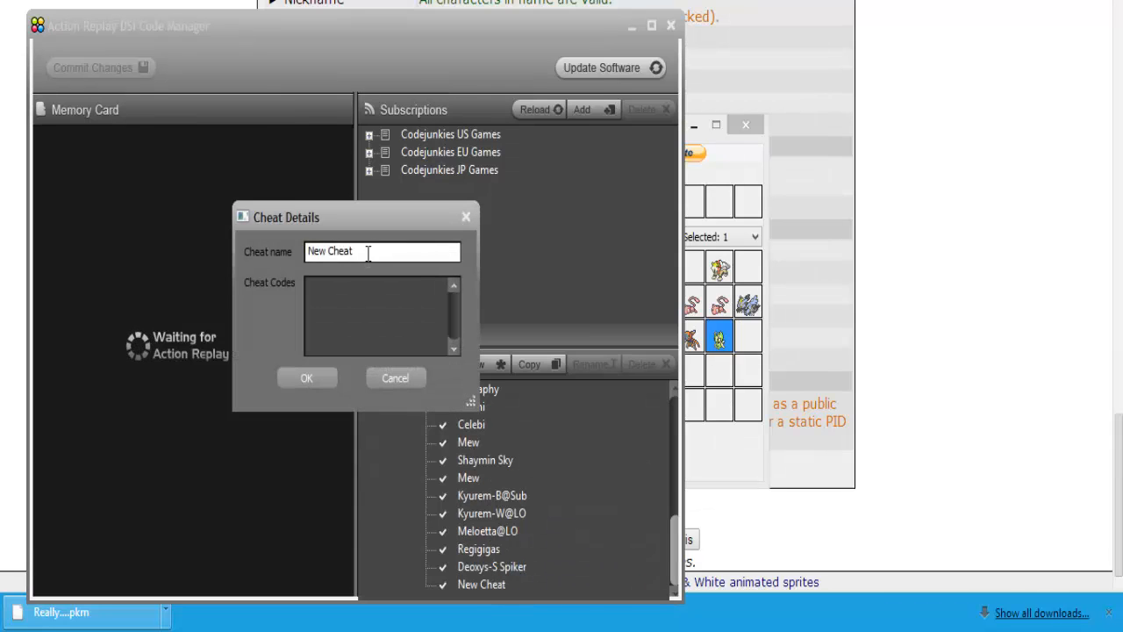
pyautogui.tripleClick(367, 252)
pyautogui.write('Celebi')
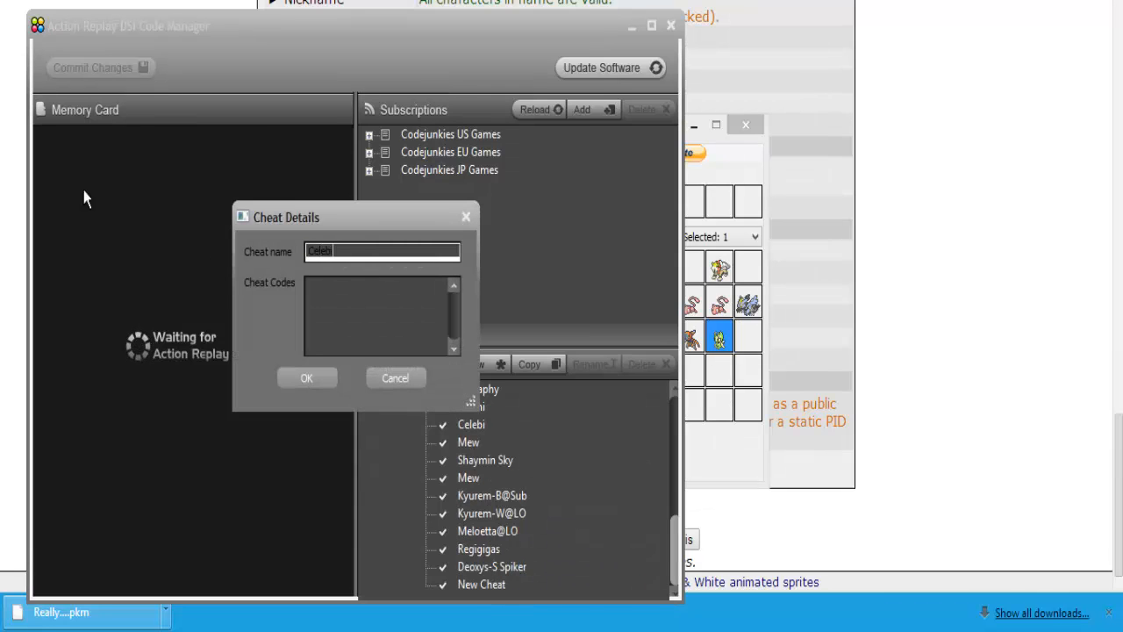
pyautogui.write(' Choice Scarf')
# - Paste the copied Celebi code into the cheat's codes, check it up to its first lines and save the cheat
pyautogui.press('Tab')
pyautogui.hotkey('ctrl', 'v')
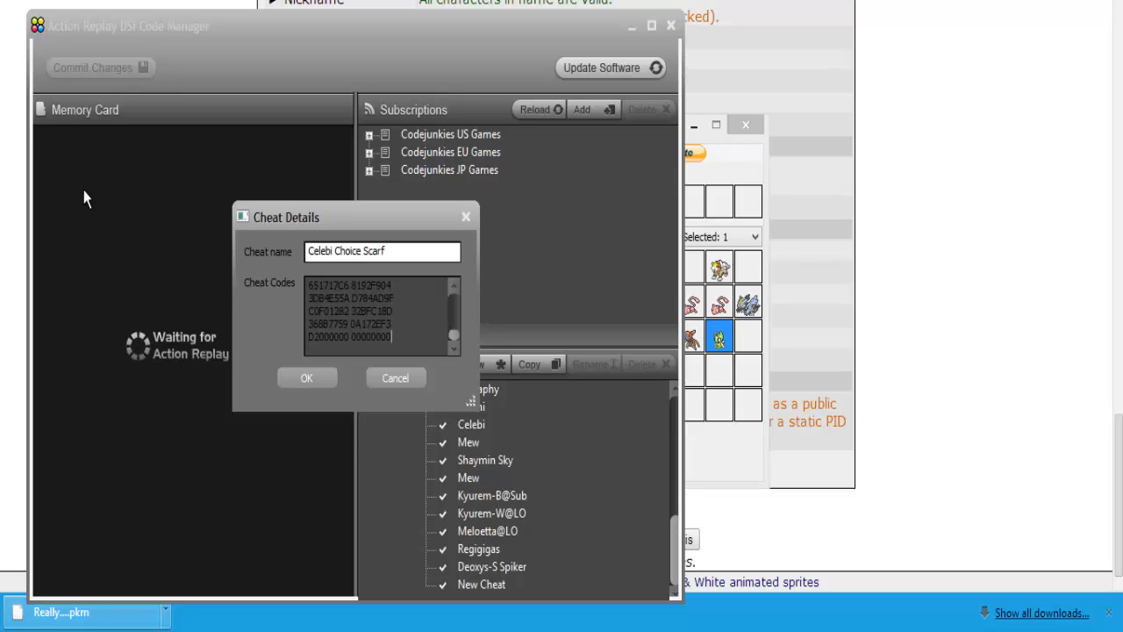
pyautogui.press('Up')
pyautogui.press('Up')
pyautogui.press('Up')
pyautogui.press('Up')
pyautogui.press('Up')
pyautogui.press('Up')
pyautogui.press('Up')
pyautogui.press('Up')
pyautogui.press('Up')
pyautogui.press('Up')
pyautogui.press('Up')
pyautogui.press('Up')
pyautogui.press('Up')
pyautogui.press('Up')
pyautogui.press('Up')
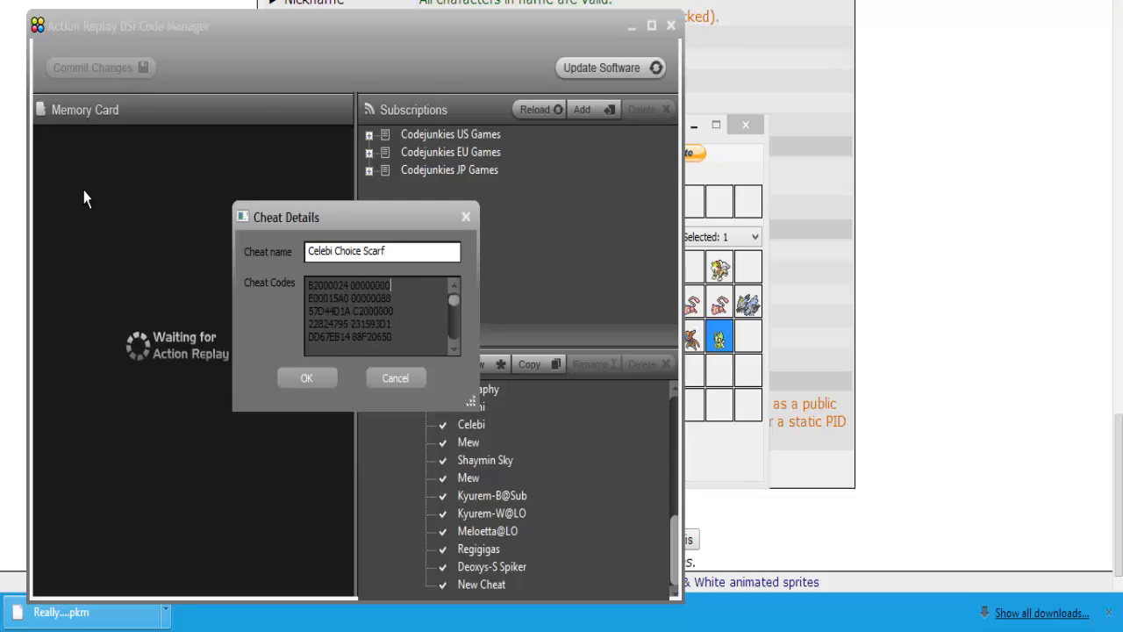
pyautogui.press('Up')
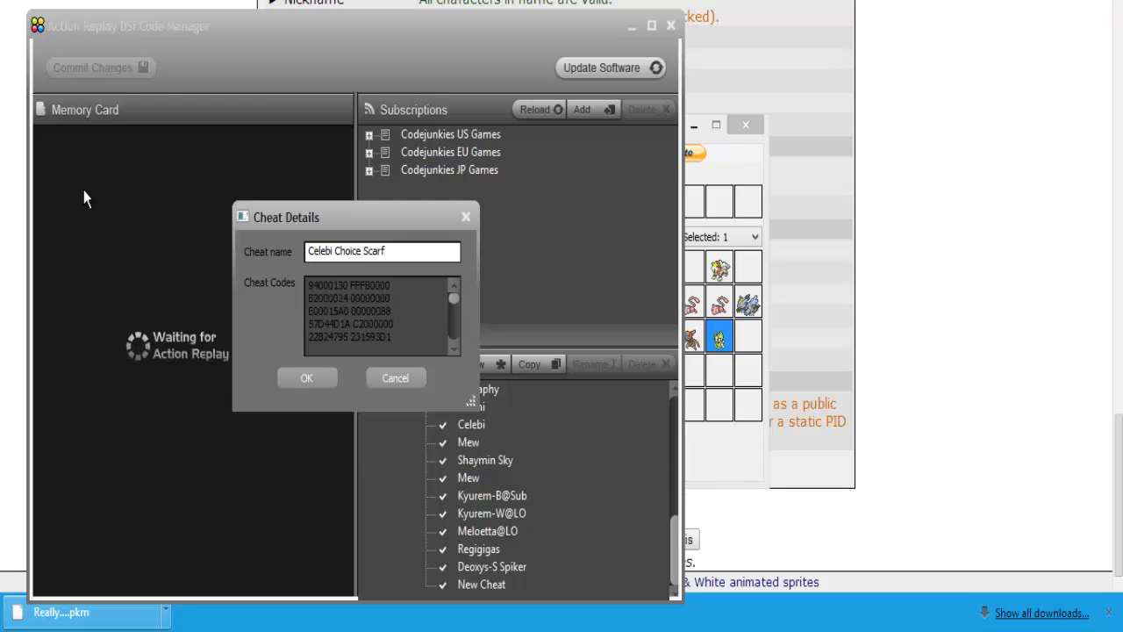
pyautogui.press('Tab')
pyautogui.press('Return')
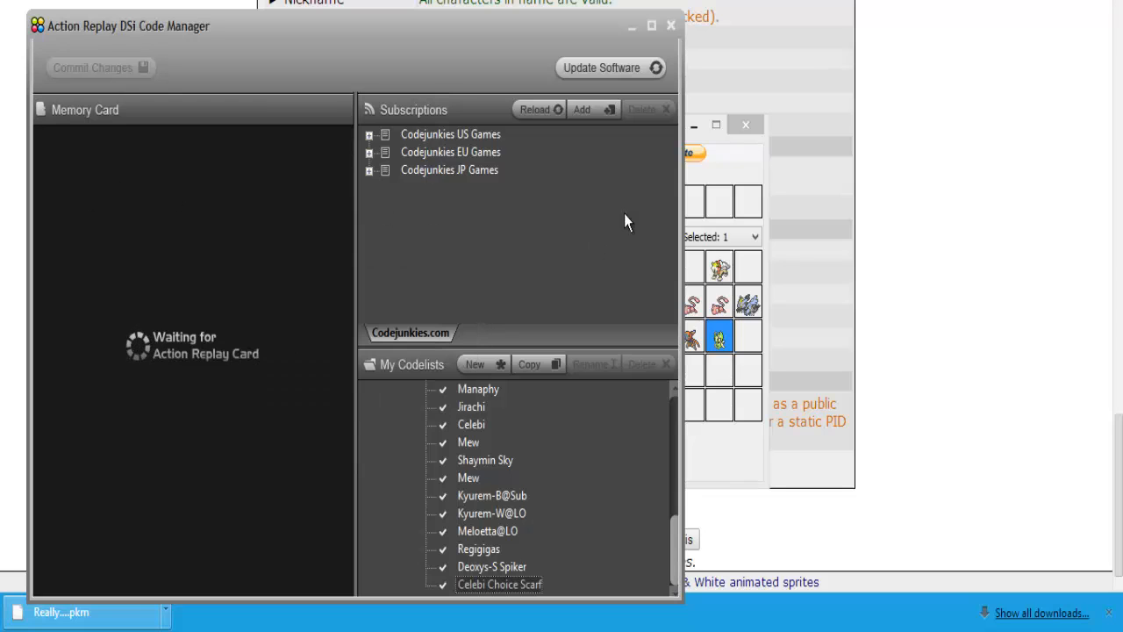
# - Review the Celebi's code again in Pokémon Generator's Code Generator, close it and minimize both programs
pyautogui.click(758, 149)
pyautogui.click(458, 154)
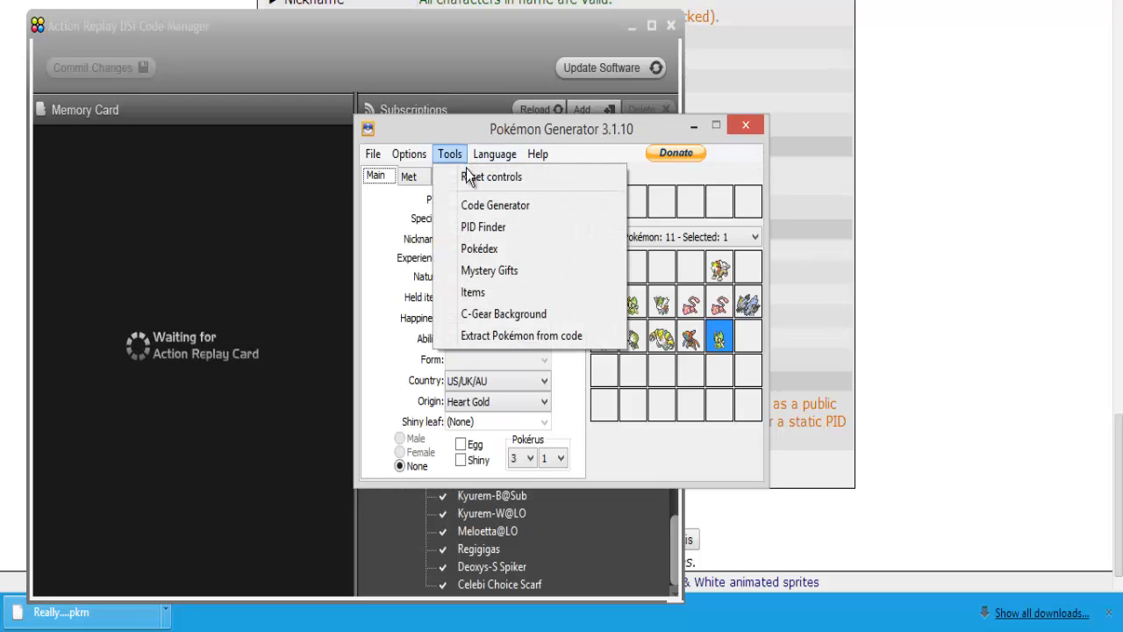
pyautogui.click(493, 205)
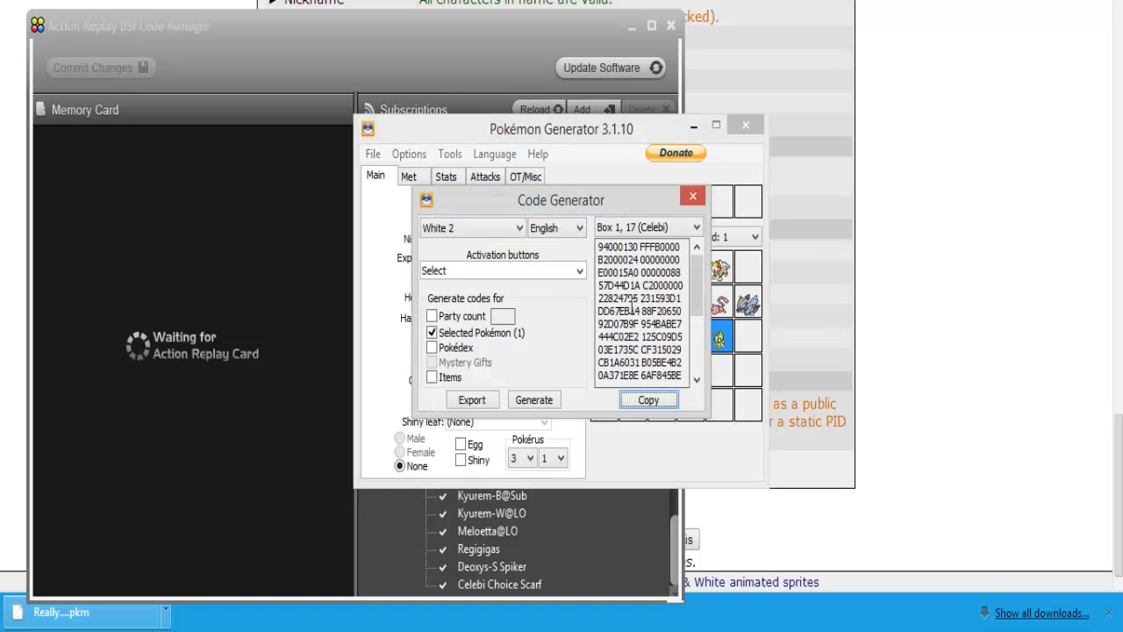
pyautogui.moveTo(633, 307); pyautogui.dragTo(664, 286)
pyautogui.click(664, 286)
pyautogui.click(688, 202)
pyautogui.click(694, 125)
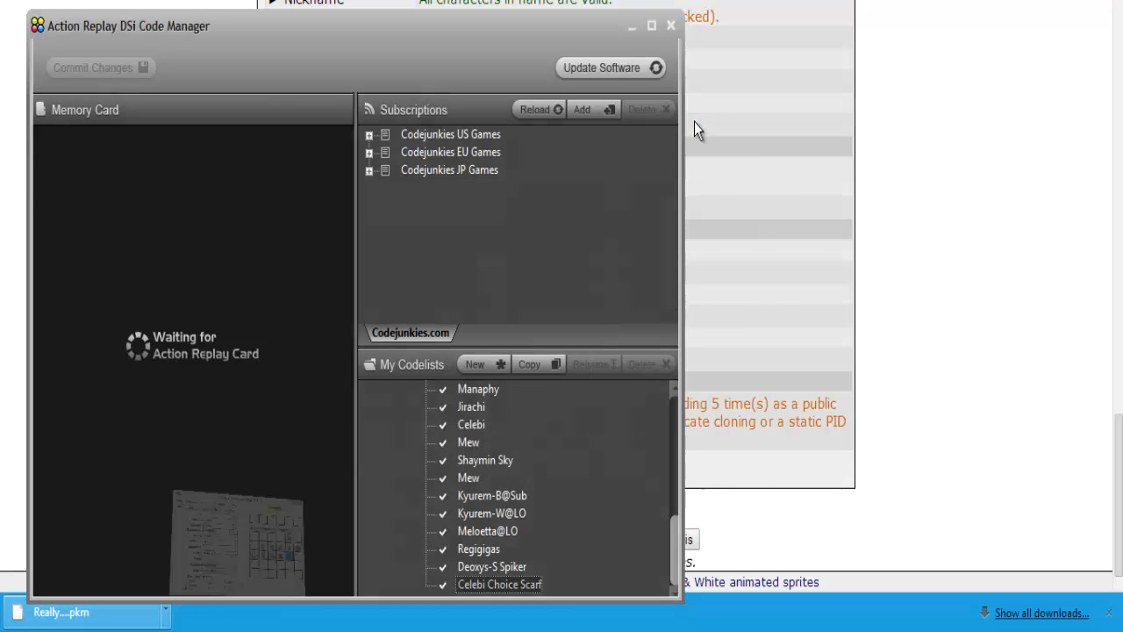
pyautogui.click(632, 27)
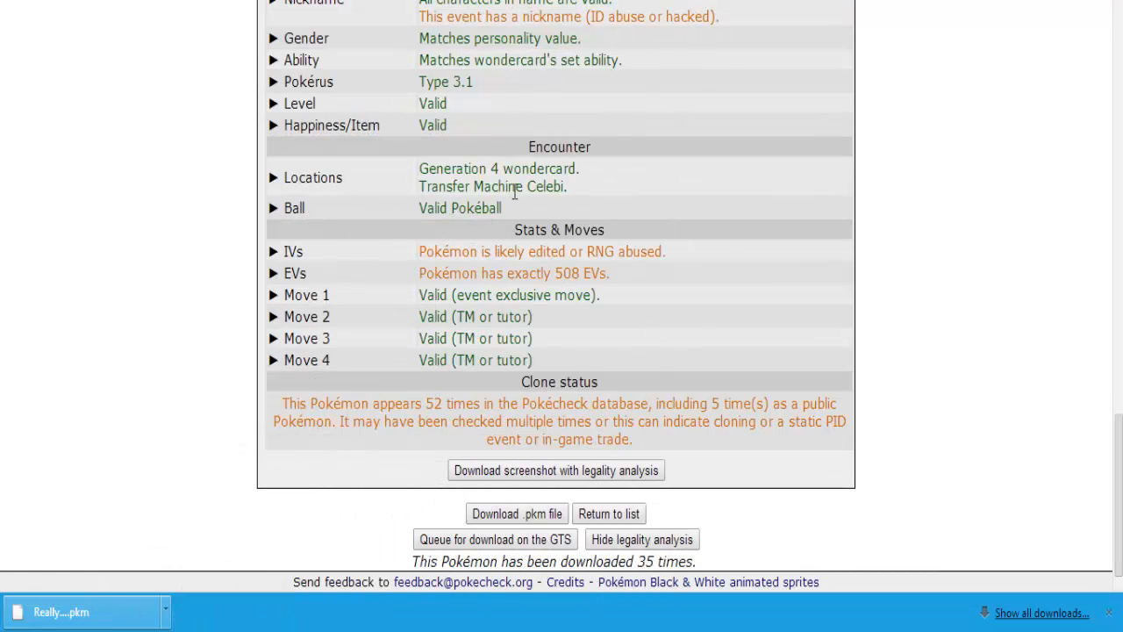
# - Review the Celebi's detailed stats and legality analysis on the Pokécheck page, and return to Pokémon Generator
pyautogui.scroll(15, 515, 193)
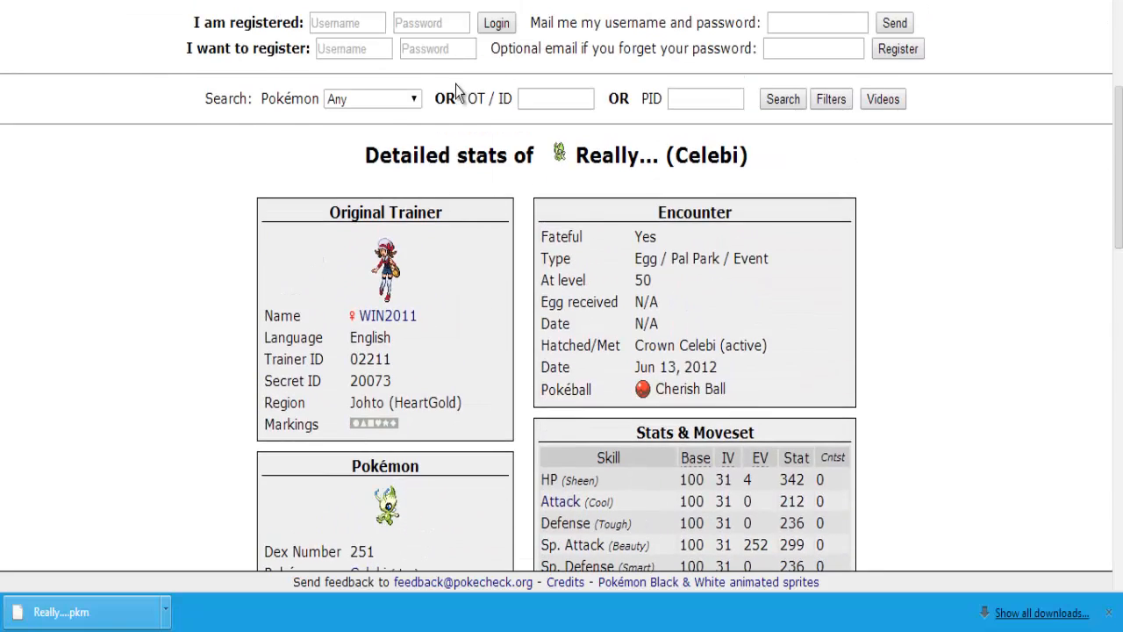
pyautogui.scroll(4, 456, 85)
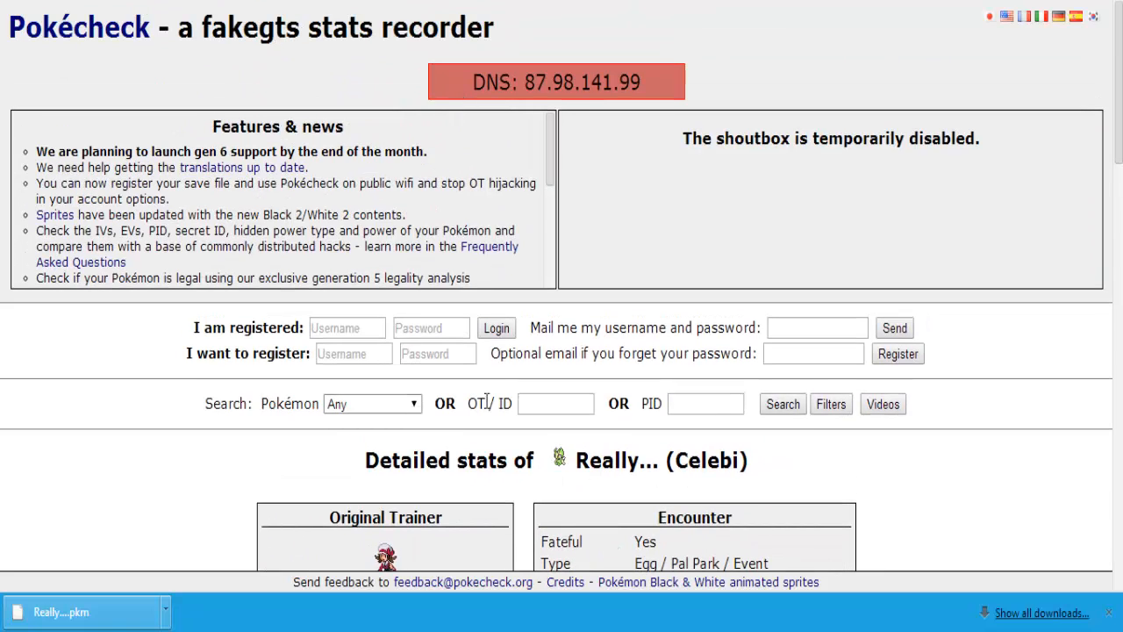
pyautogui.scroll(-3, 158, 474)
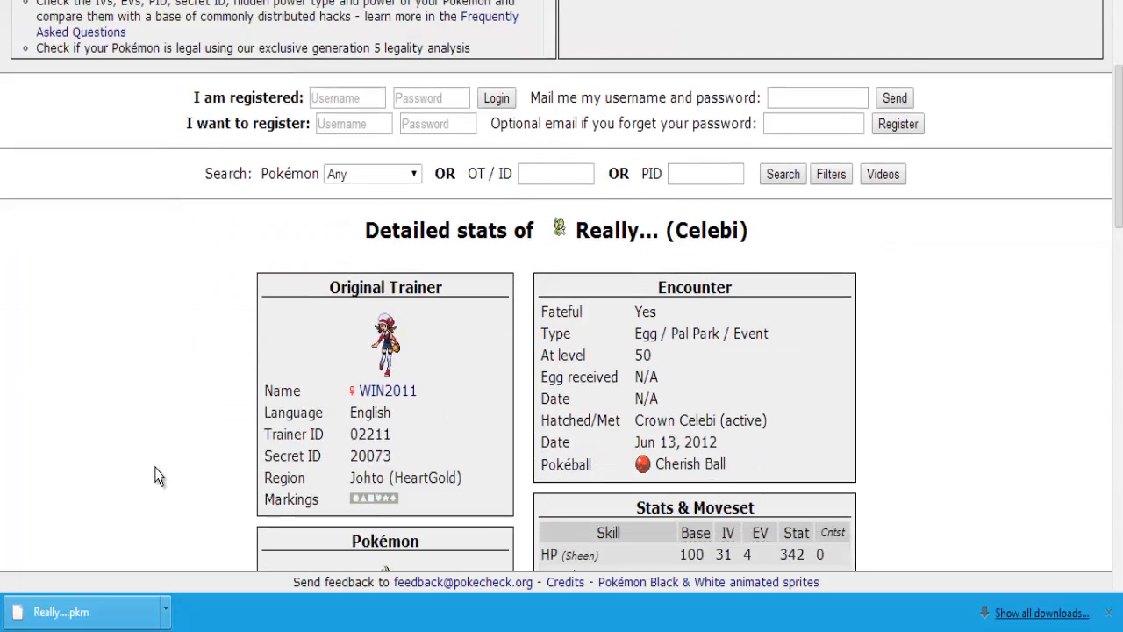
pyautogui.scroll(-2, 158, 473)
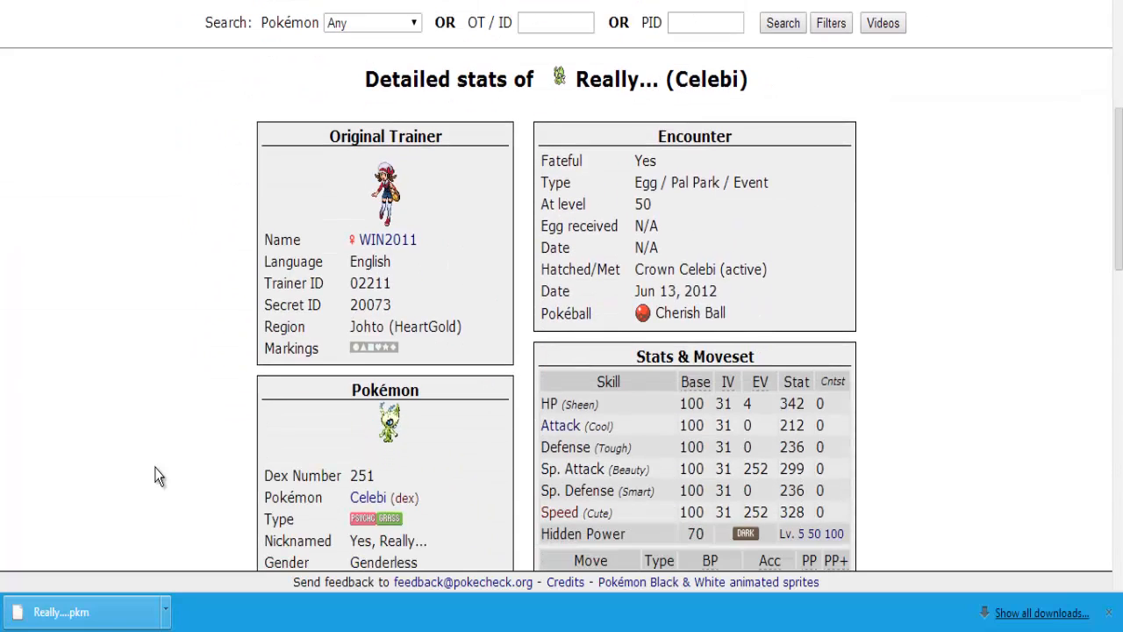
pyautogui.scroll(-10, 154, 475)
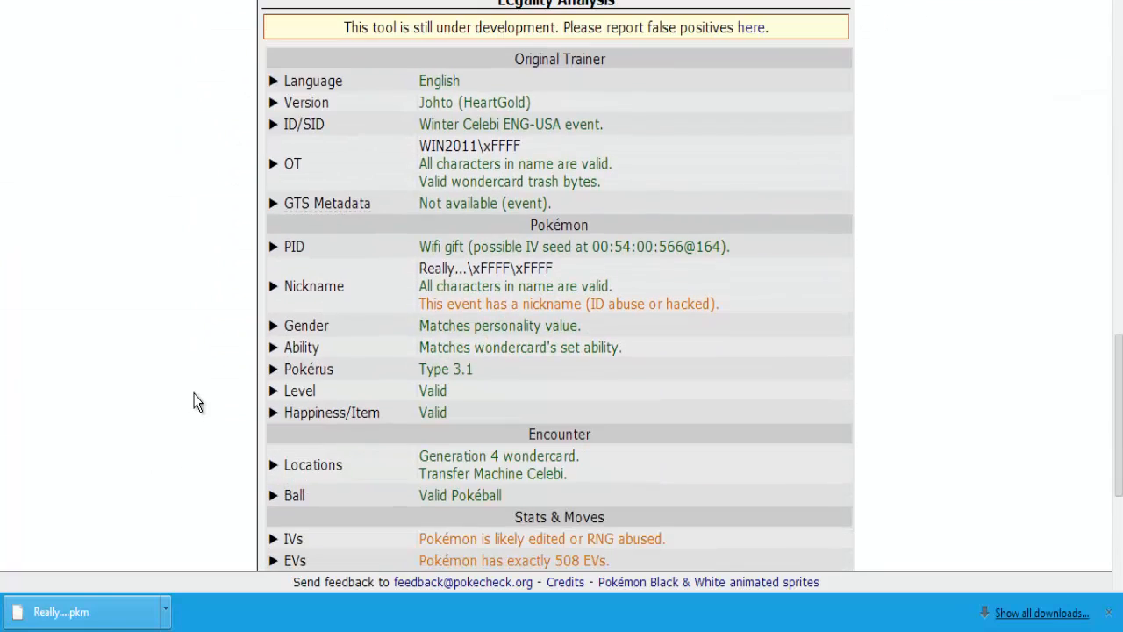
pyautogui.scroll(-5, 196, 401)
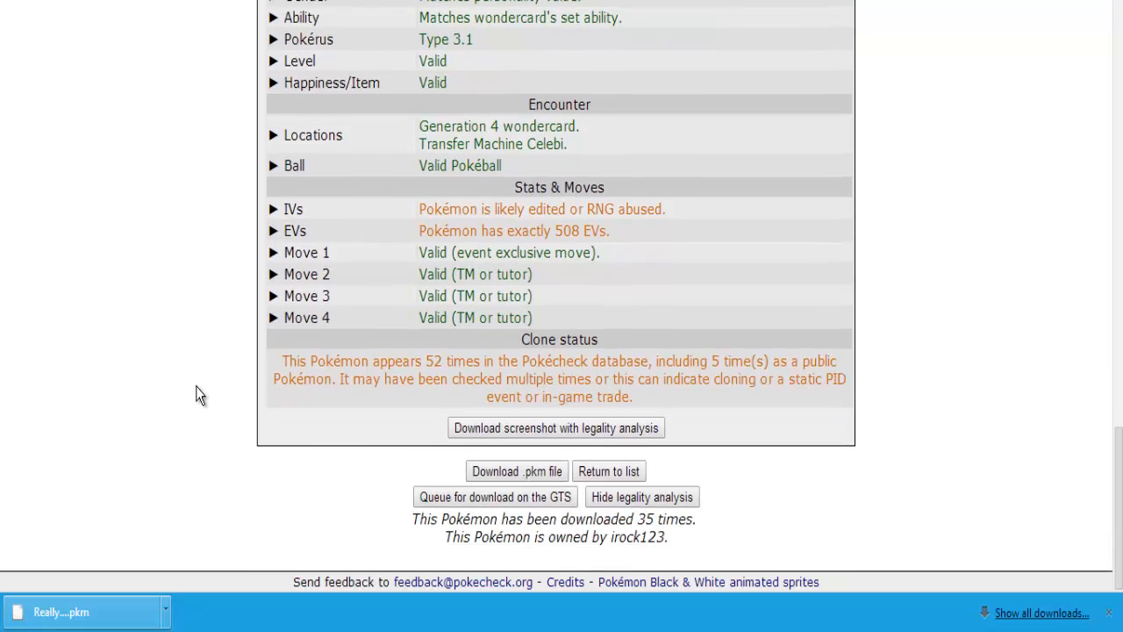
pyautogui.scroll(12, 233, 208)
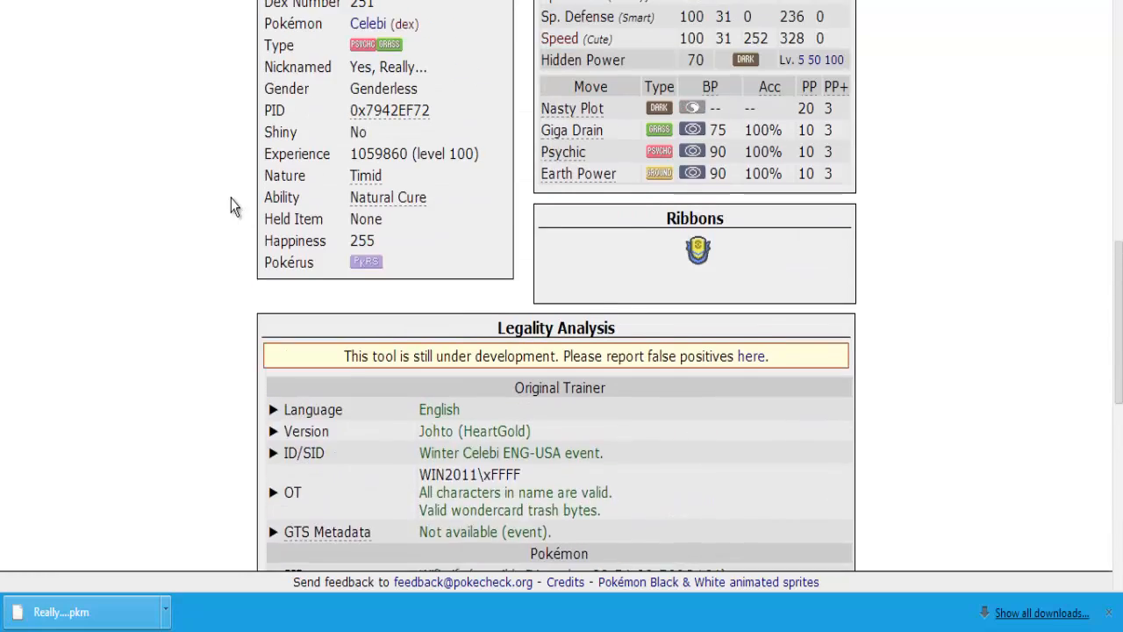
pyautogui.scroll(8, 233, 208)
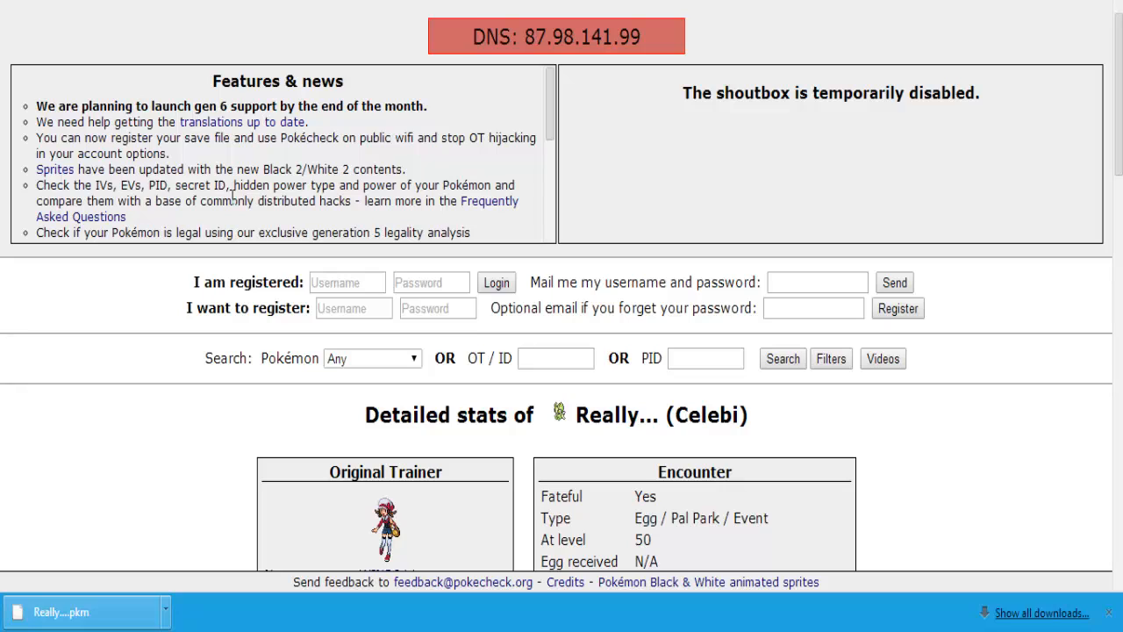
pyautogui.scroll(-18, 228, 327)
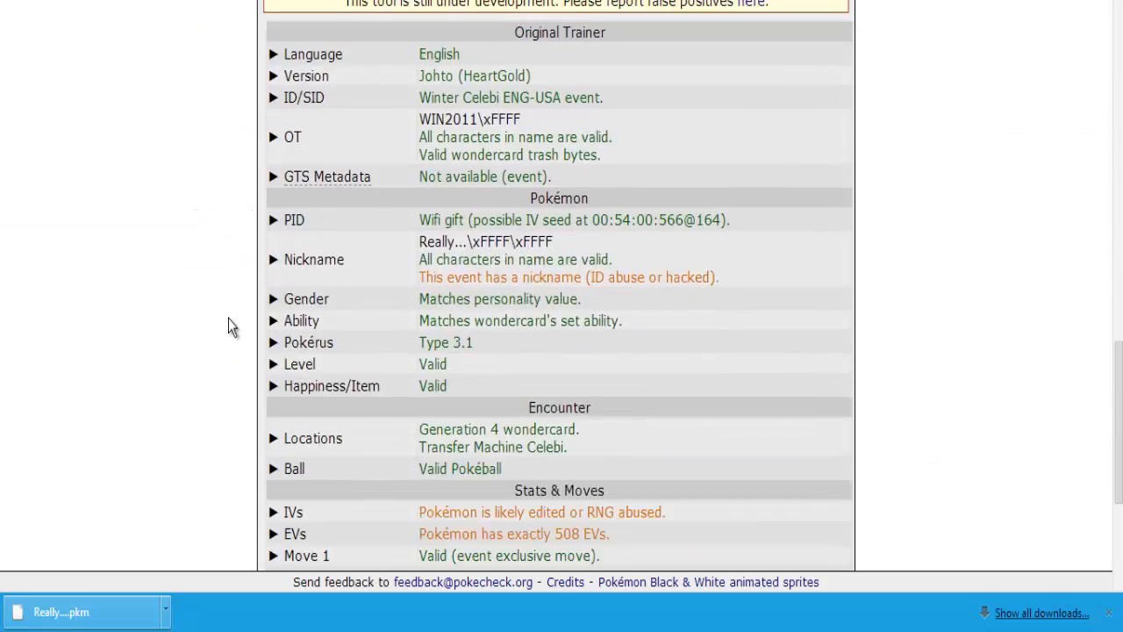
pyautogui.scroll(8, 228, 326)
pyautogui.scroll(8, 228, 323)
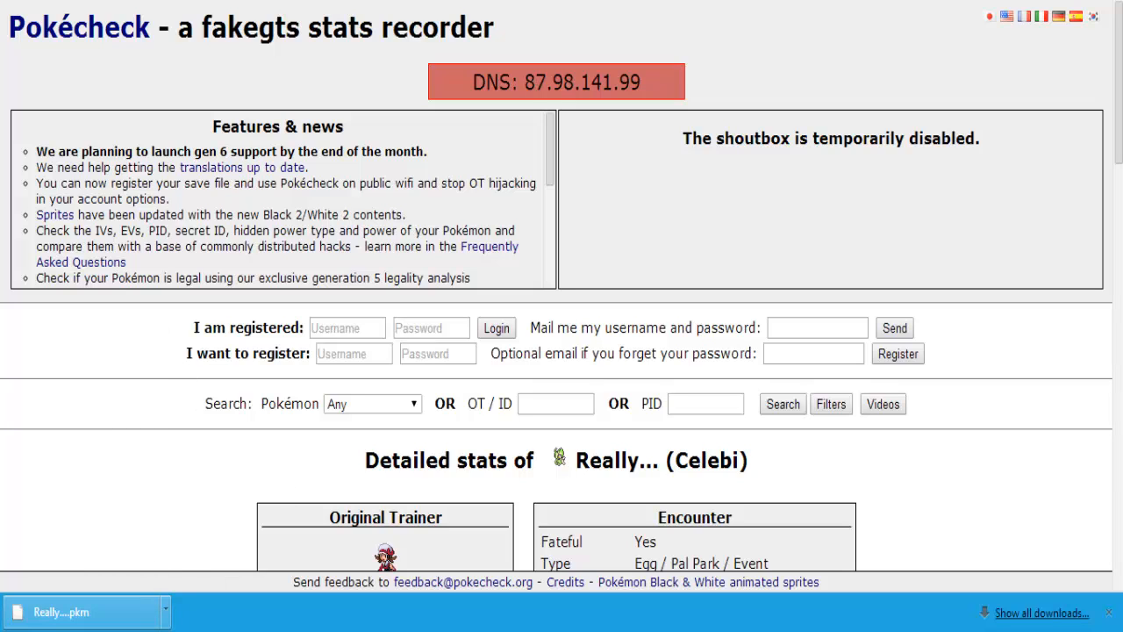
pyautogui.click(491, 630)
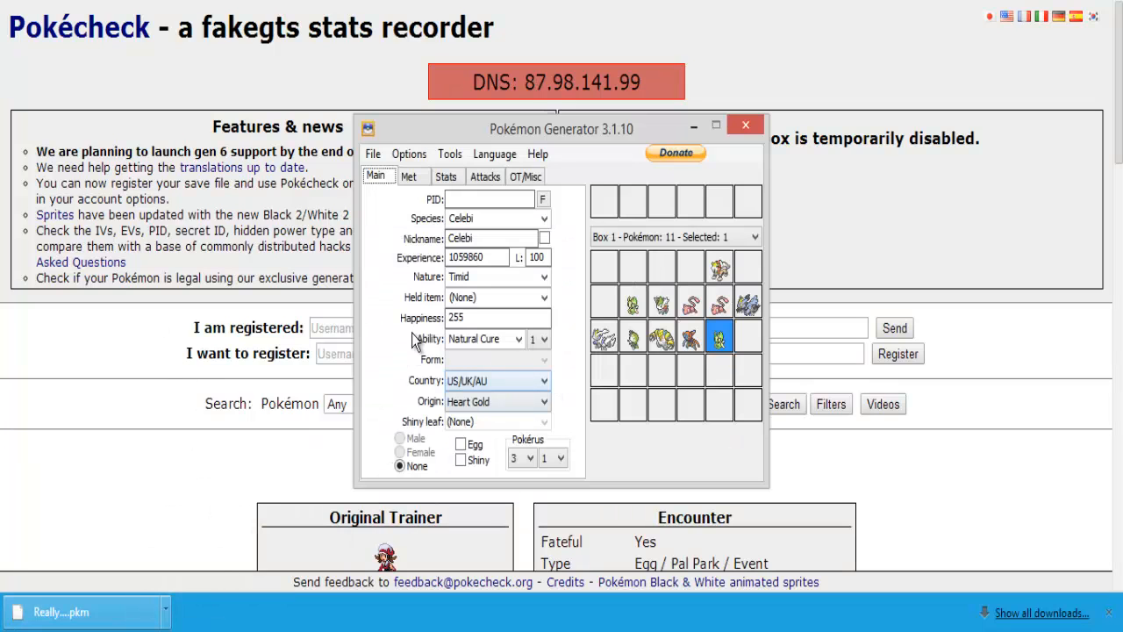